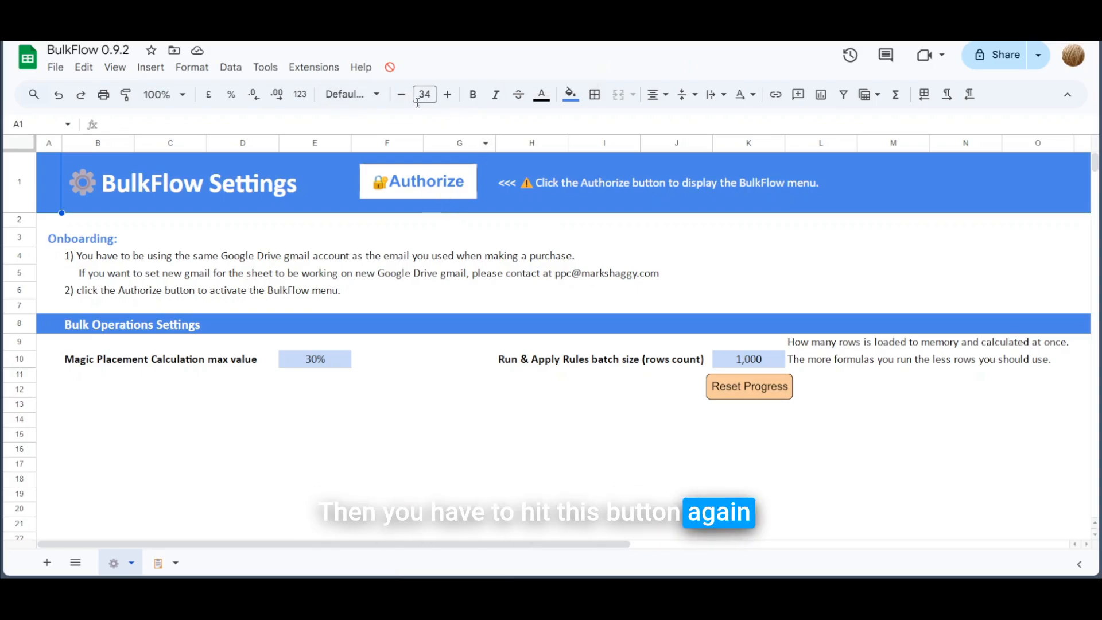
# Step: Run the BulkFlow authorization script from the Authorize button on the Settings sheet
pyautogui.click(441, 192)
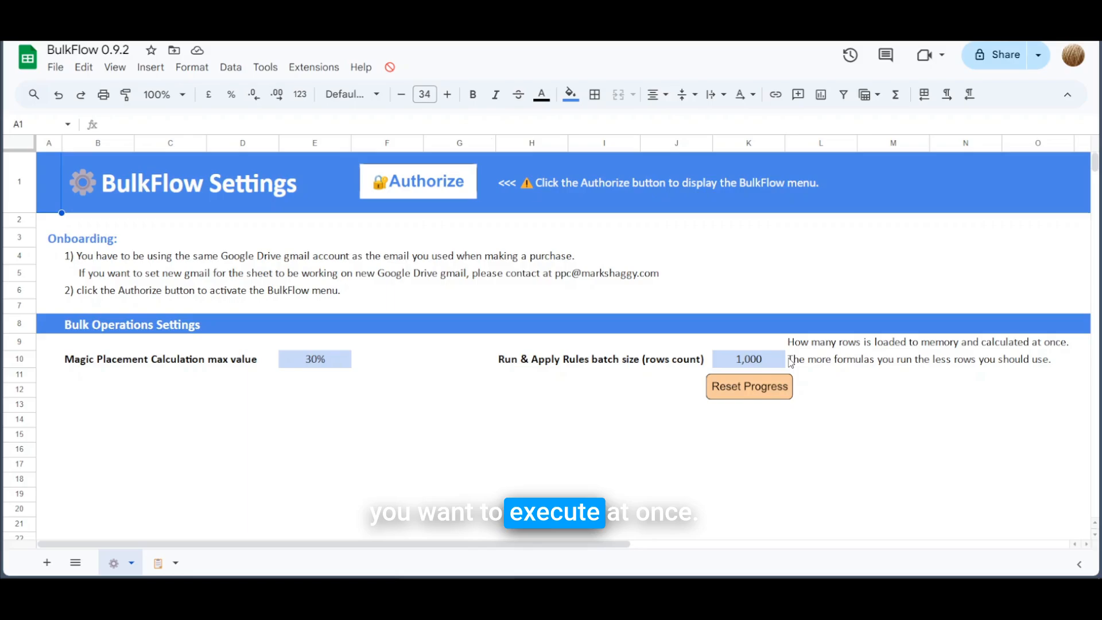
pyautogui.click(158, 563)
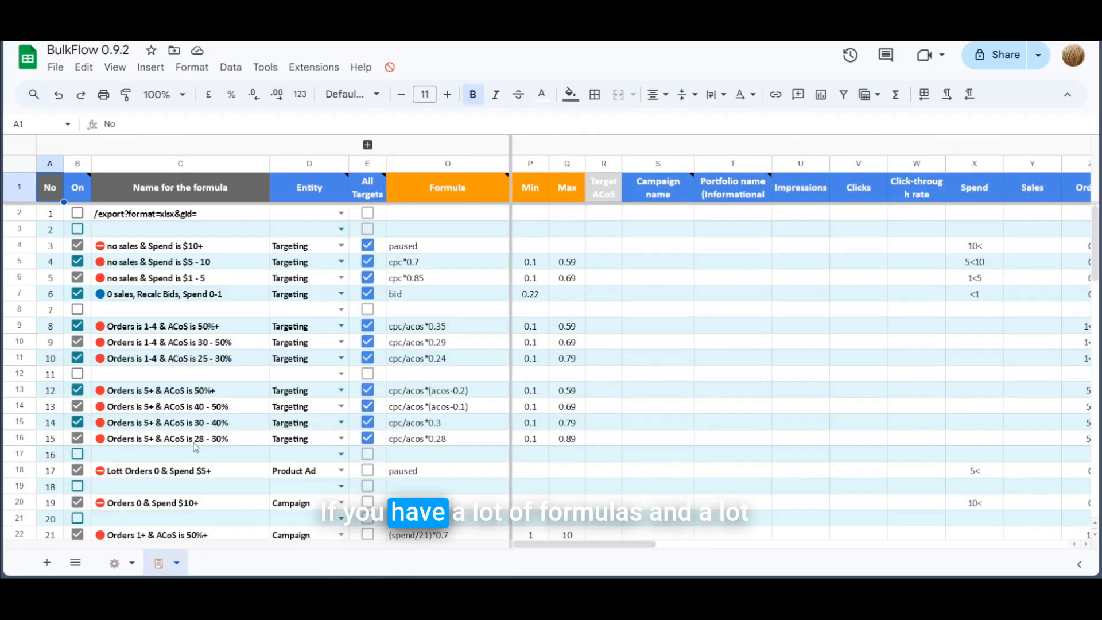
pyautogui.scroll(-2, 183, 377)
pyautogui.scroll(-6, 187, 378)
pyautogui.scroll(8, 188, 378)
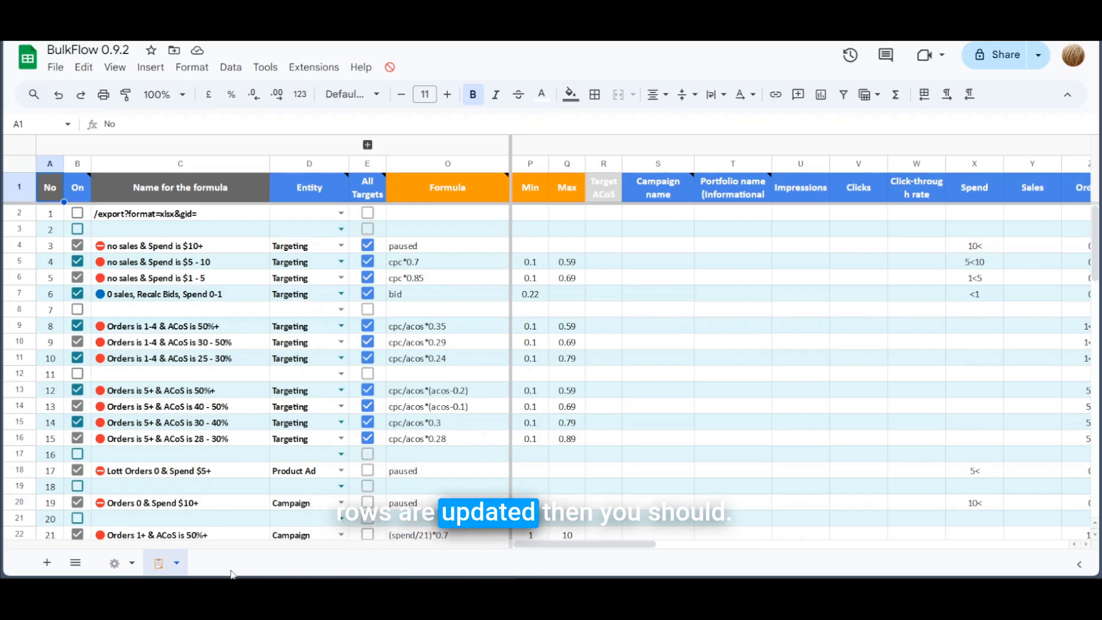
pyautogui.click(115, 562)
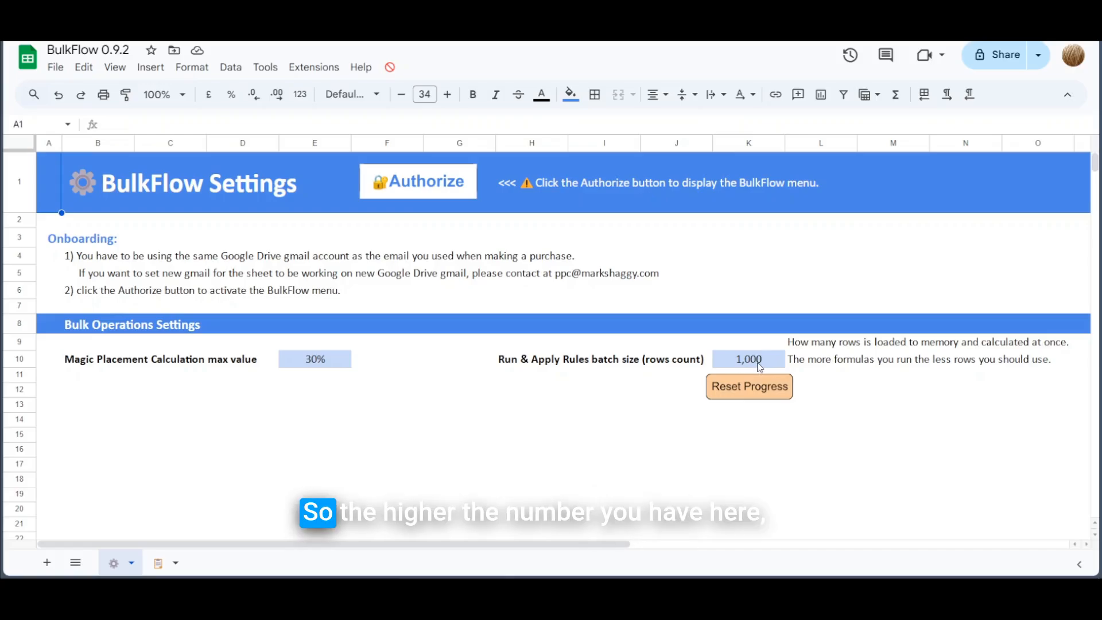
# Step: Change the batch size in K10 from 1,000 to 8,000, then correct it to 5,000
pyautogui.click(758, 361)
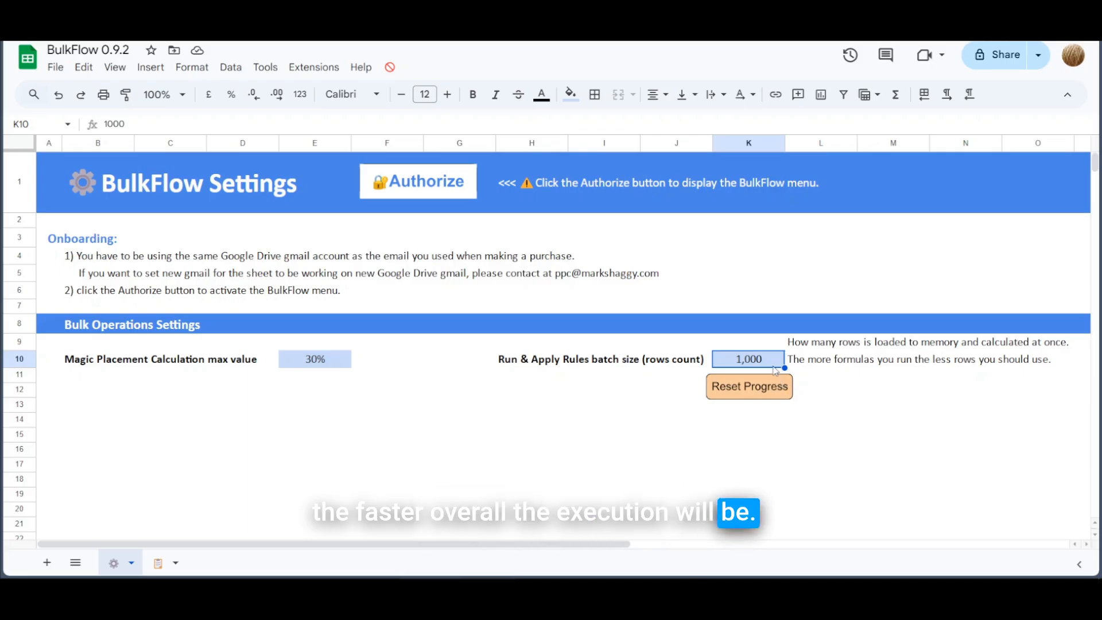
pyautogui.write('8')
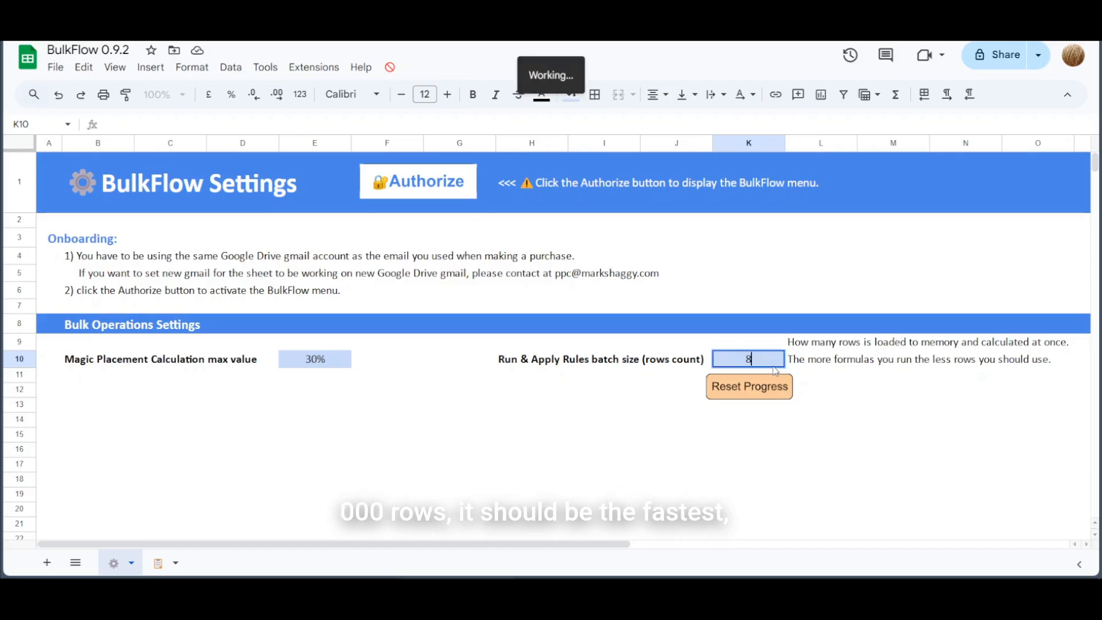
pyautogui.write(',000')
pyautogui.press('Return')
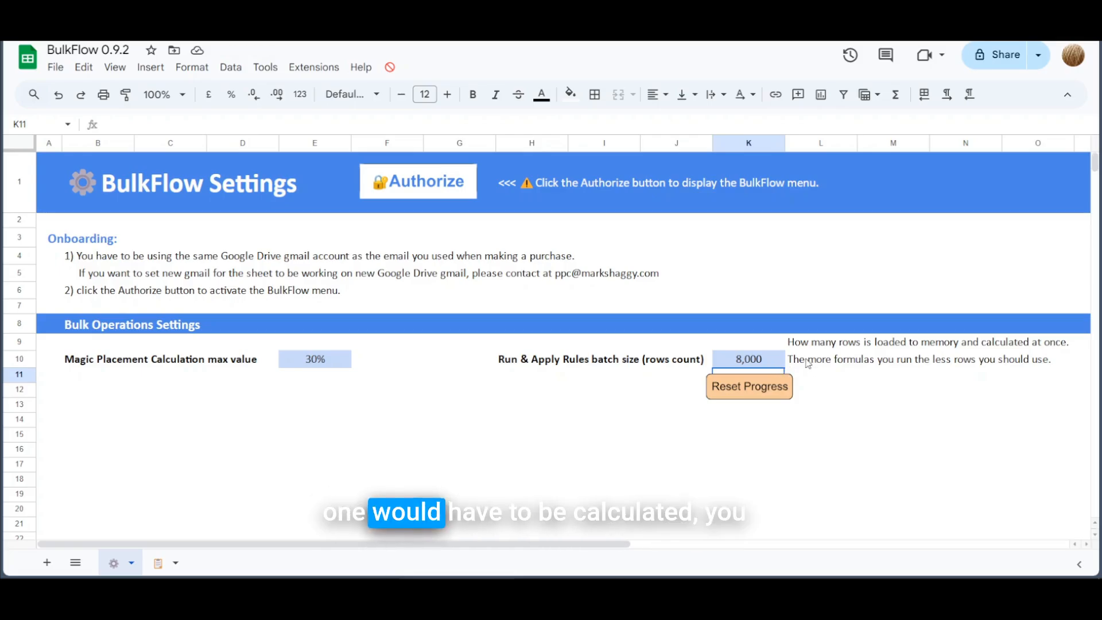
pyautogui.click(763, 360)
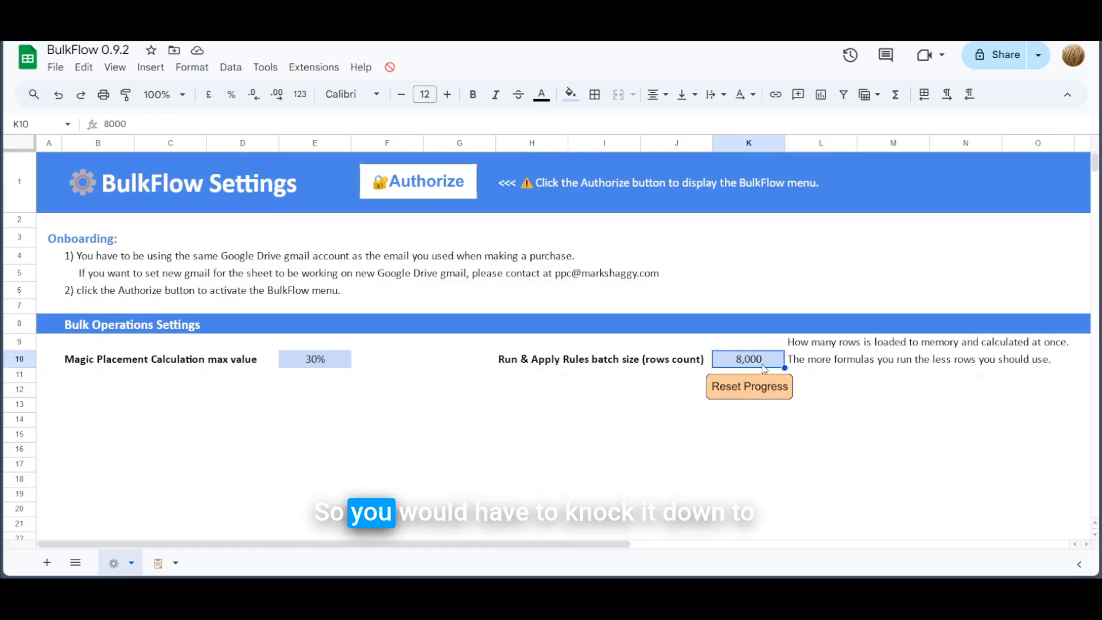
pyautogui.write('500')
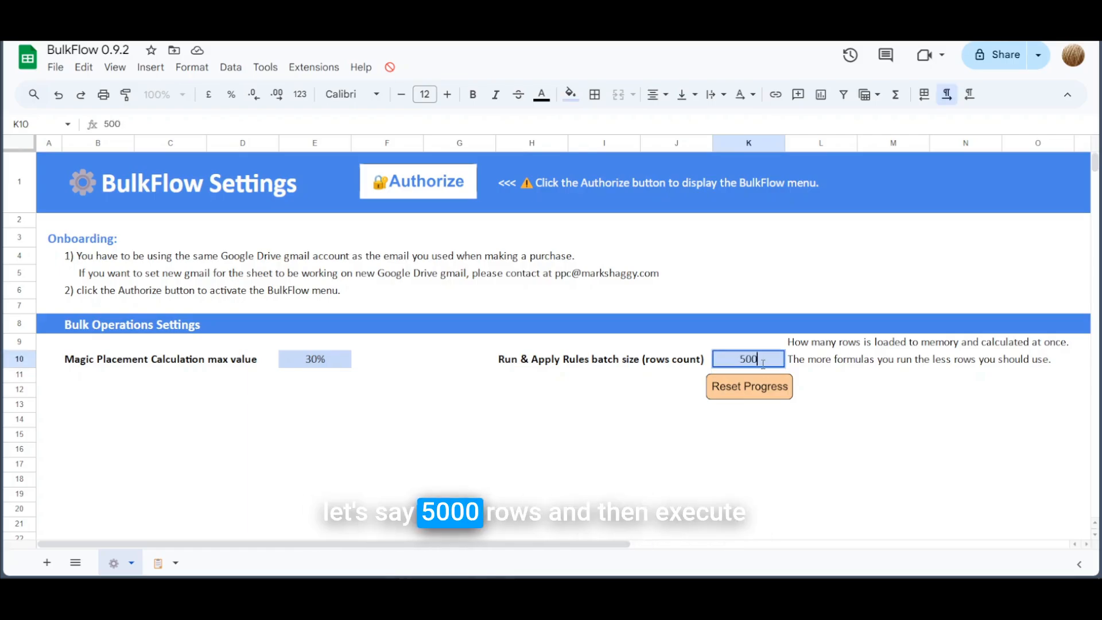
pyautogui.press('Return')
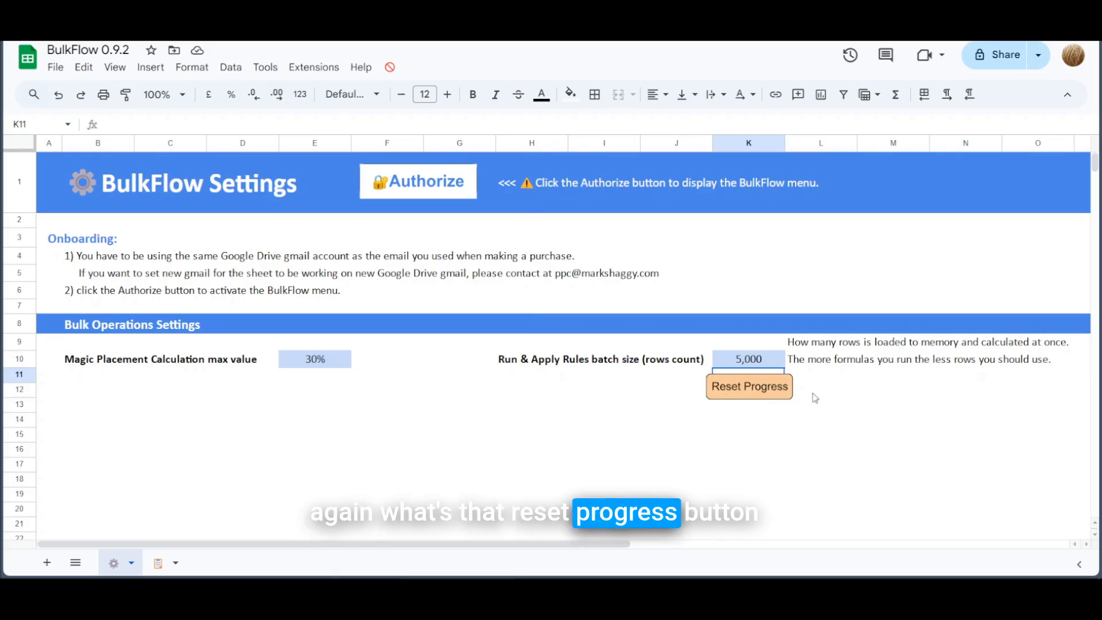
# Step: Clear BulkFlow's saved rule-run progress with the Reset Progress button below the batch size
pyautogui.click(771, 390)
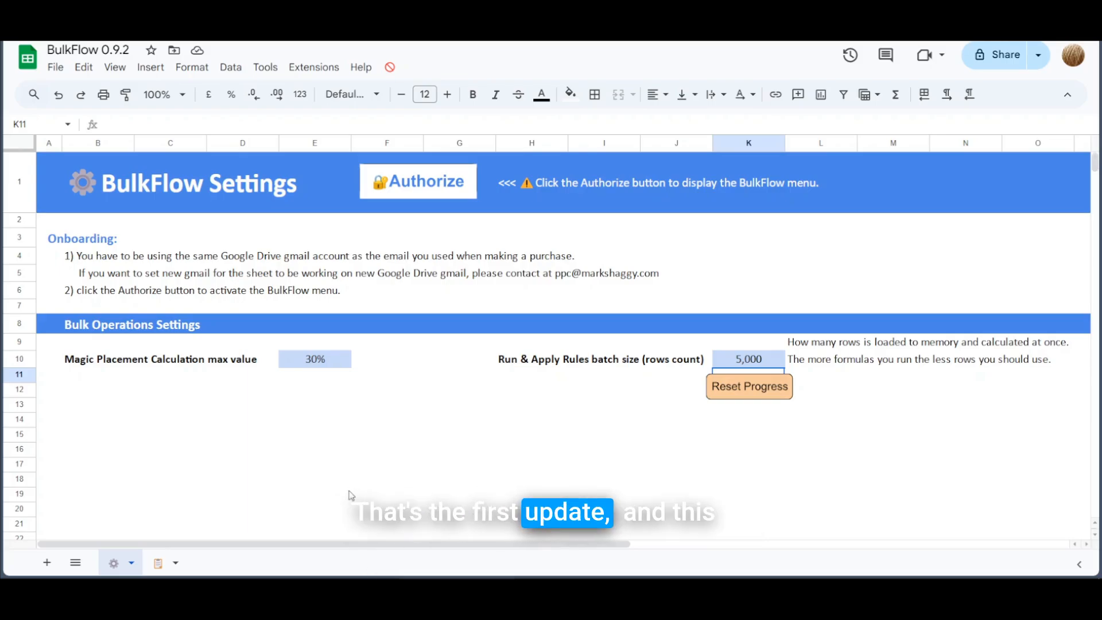
# Step: Switch to the formula rules sheet and scroll down to the empty rows after rule 33
pyautogui.click(159, 563)
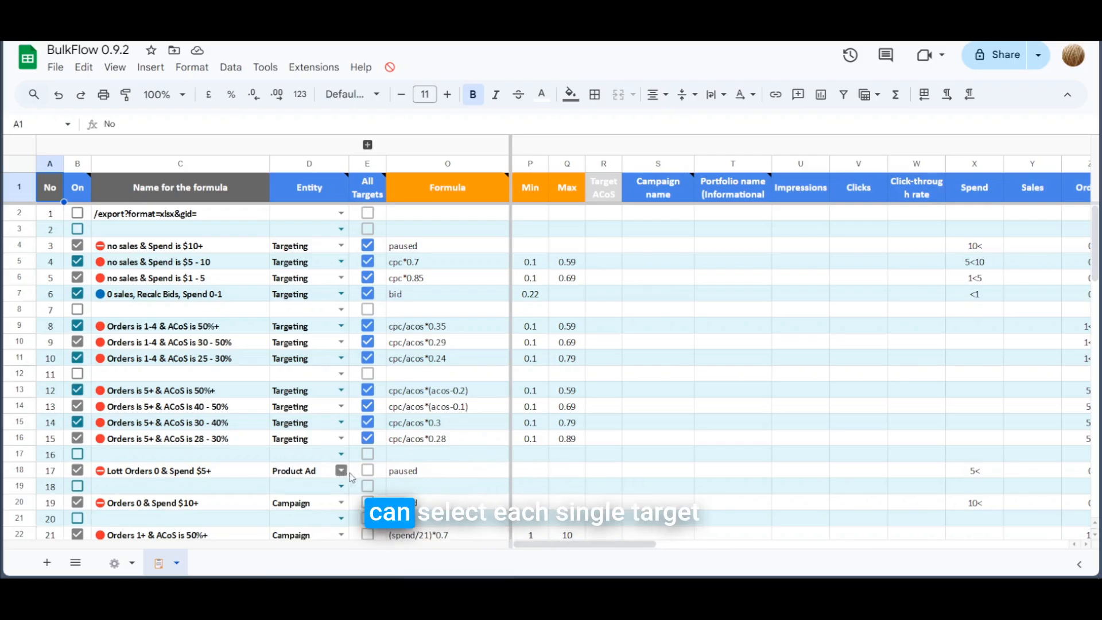
pyautogui.scroll(-5, 489, 476)
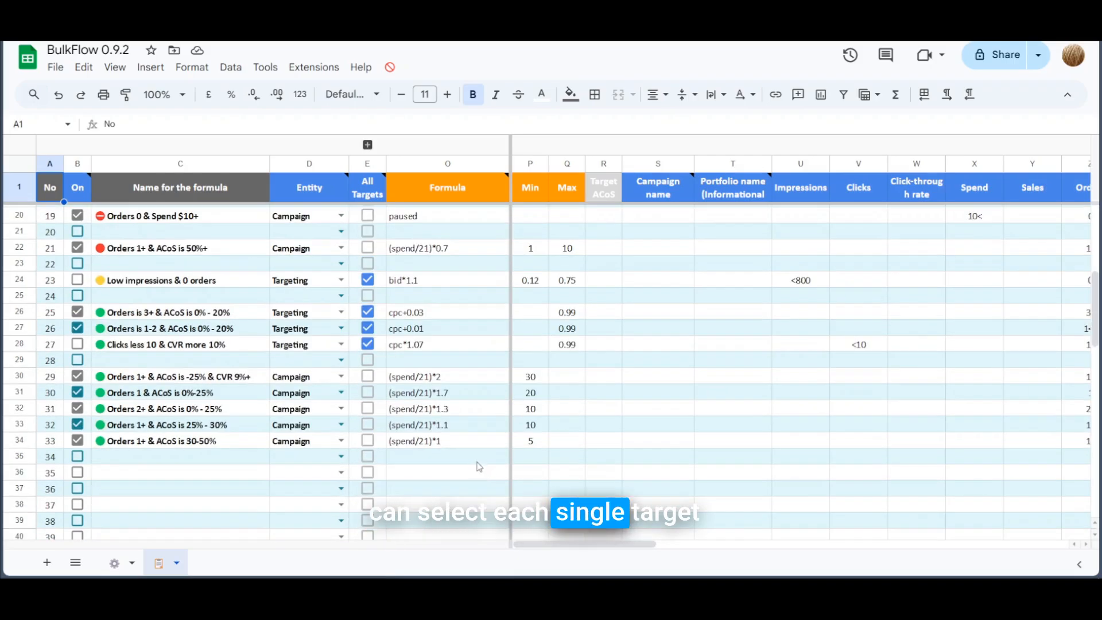
pyautogui.scroll(5, 479, 468)
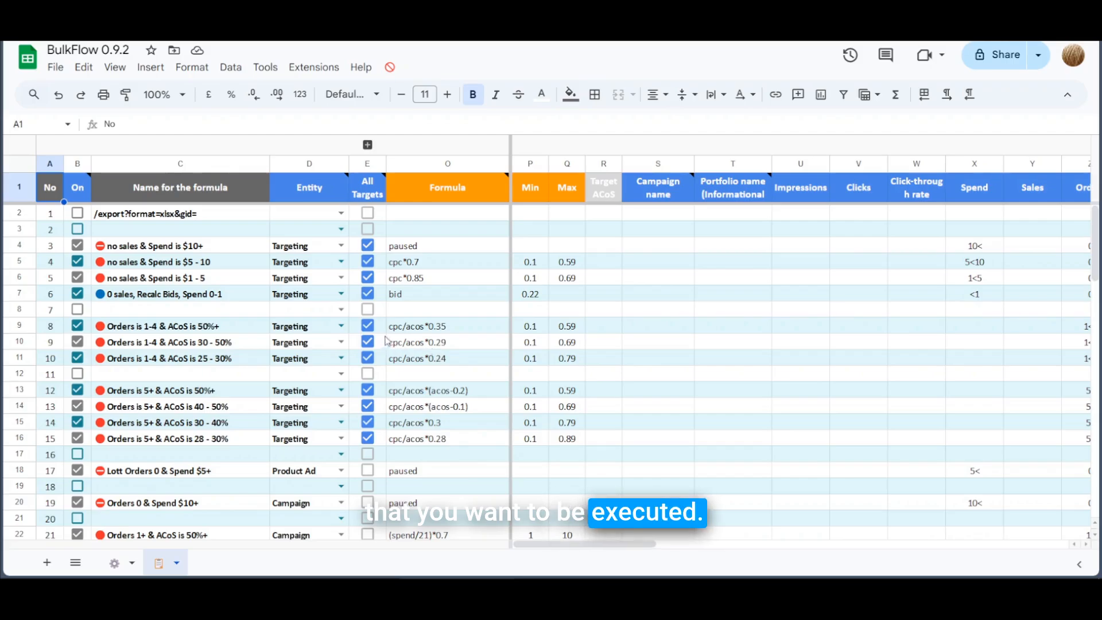
pyautogui.scroll(-7, 290, 370)
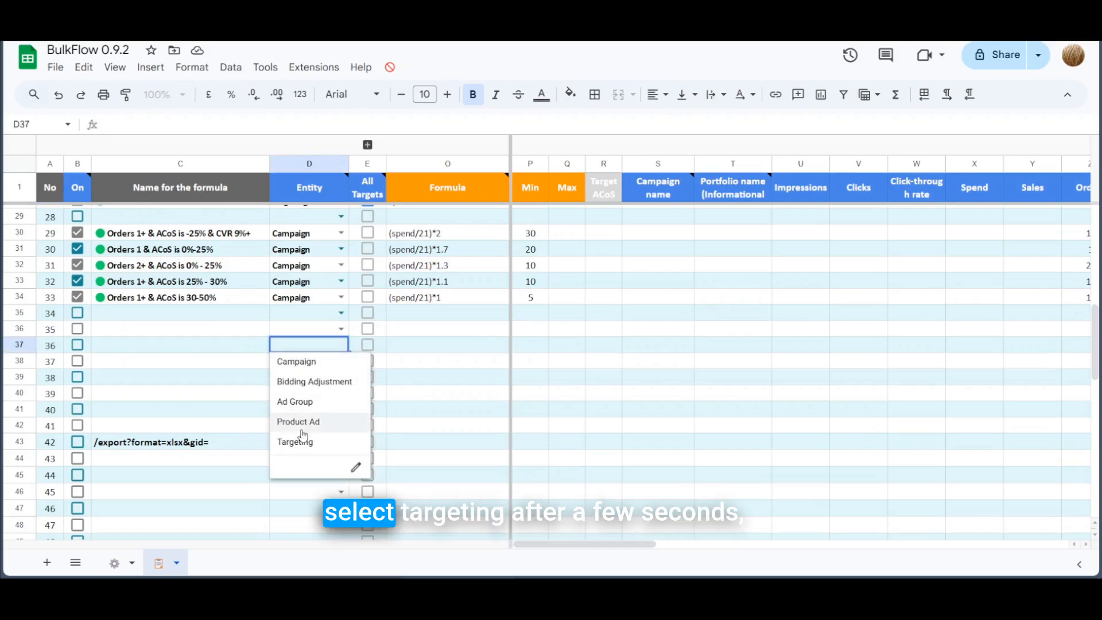
# Step: Add a Targeting rule in row 37 with All Targets ticked and a mistyped cpc/acos formula
pyautogui.click(308, 446)
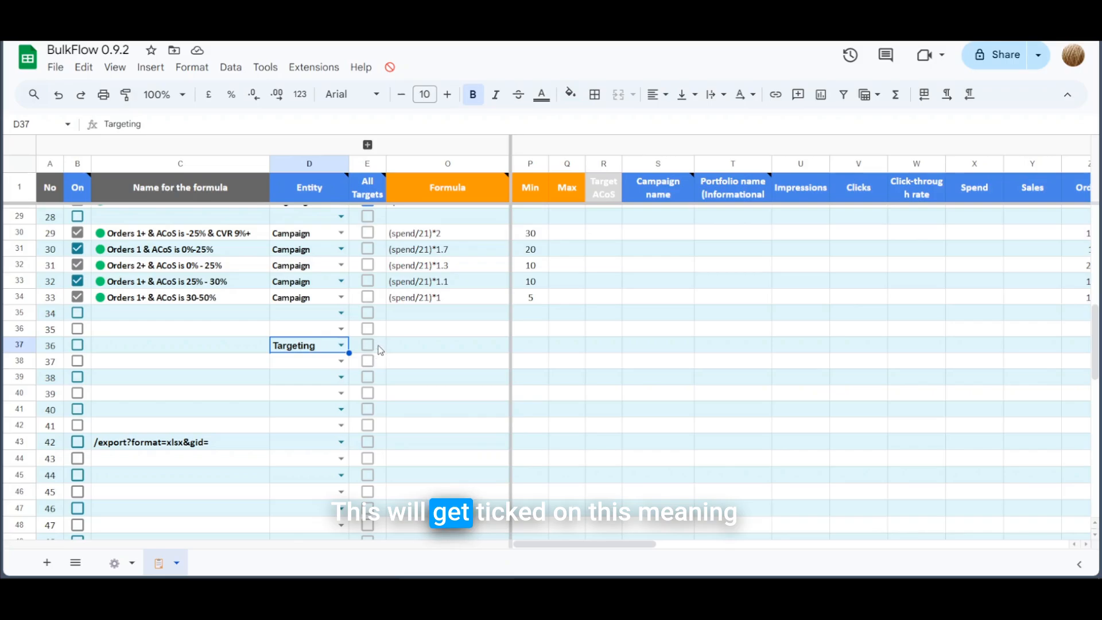
pyautogui.click(367, 345)
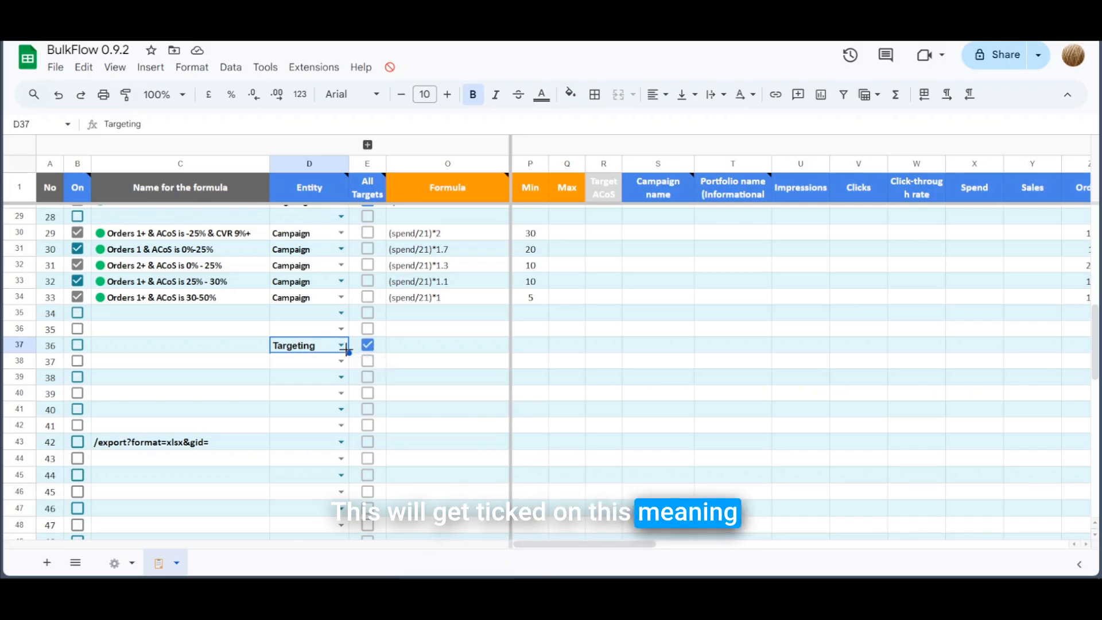
pyautogui.click(429, 341)
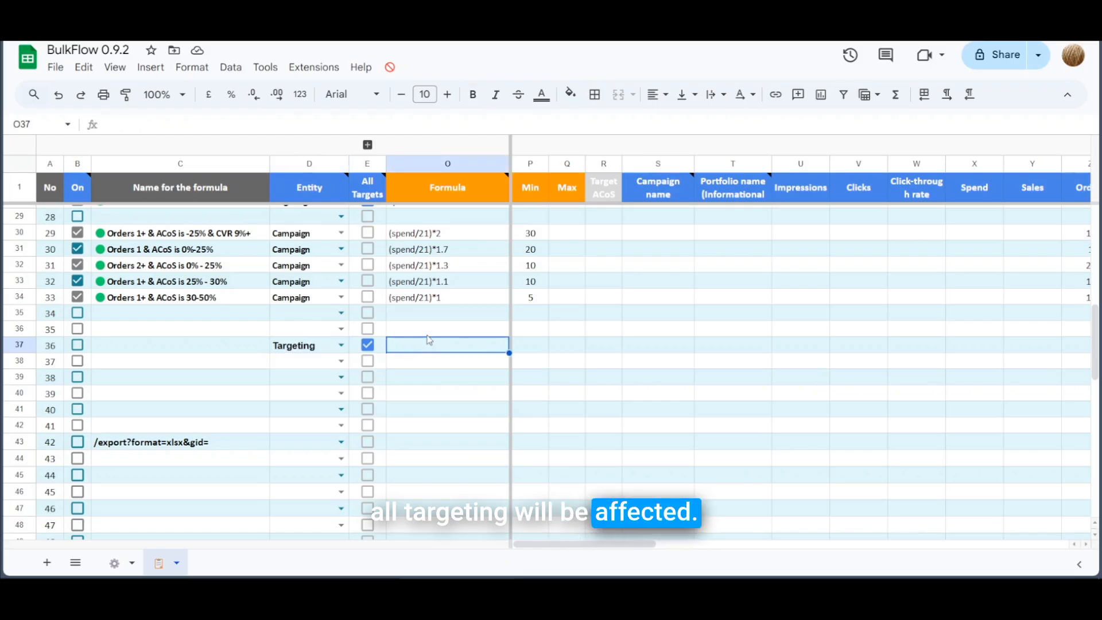
pyautogui.write('cpc/acos*).25')
pyautogui.press('Return')
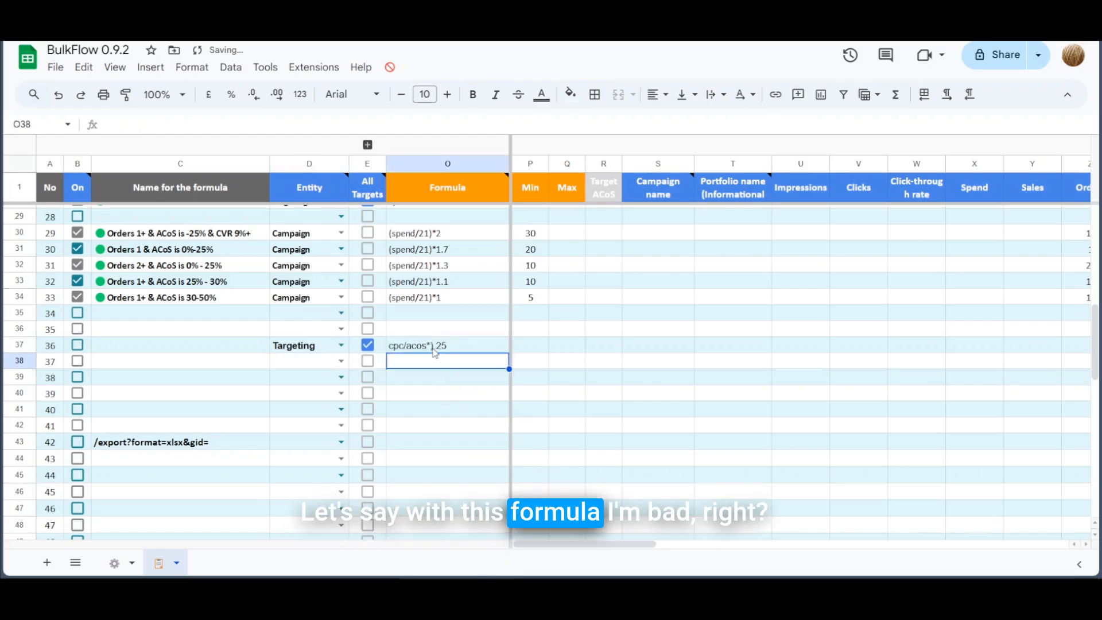
# Step: Fix the row 37 formula typo so it reads cpc/acos*0.25
pyautogui.doubleClick(436, 345)
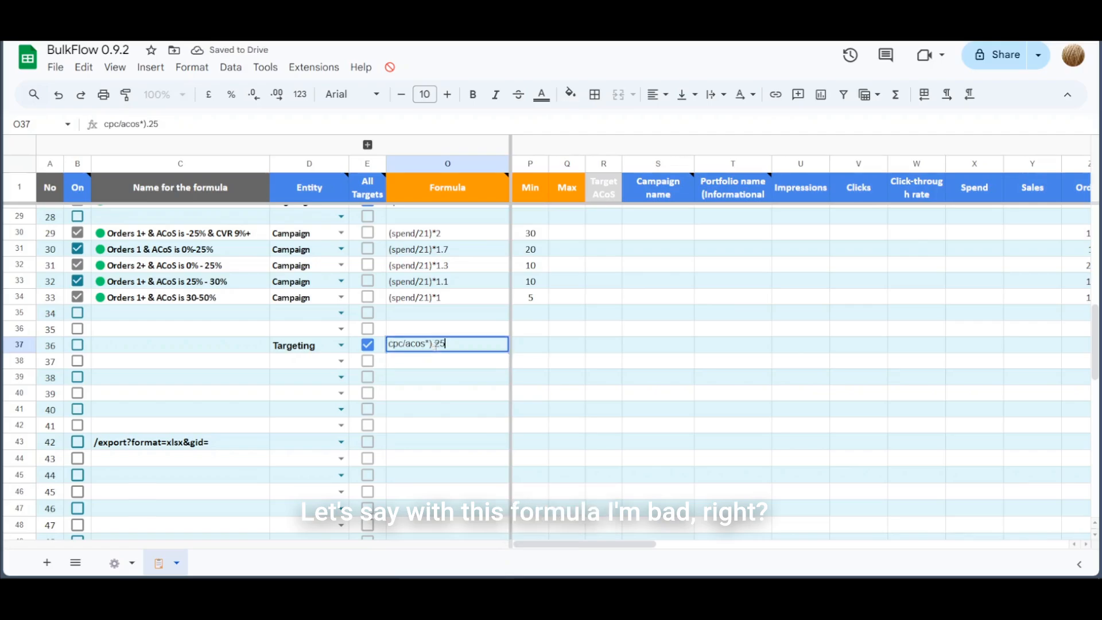
pyautogui.click(431, 344)
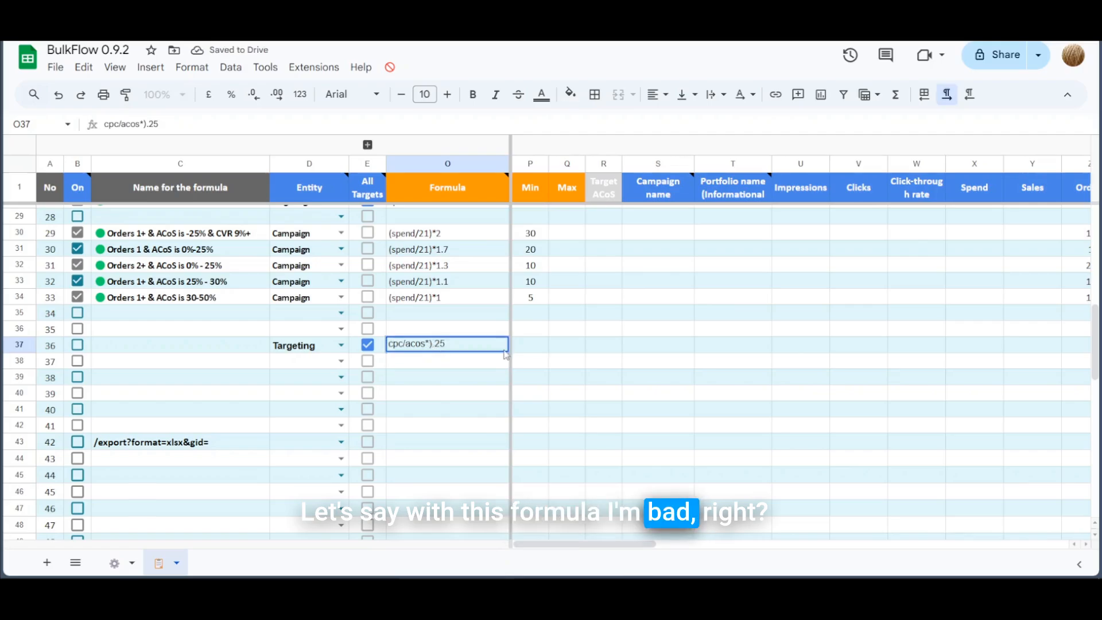
pyautogui.press('Delete')
pyautogui.write('0')
pyautogui.press('Return')
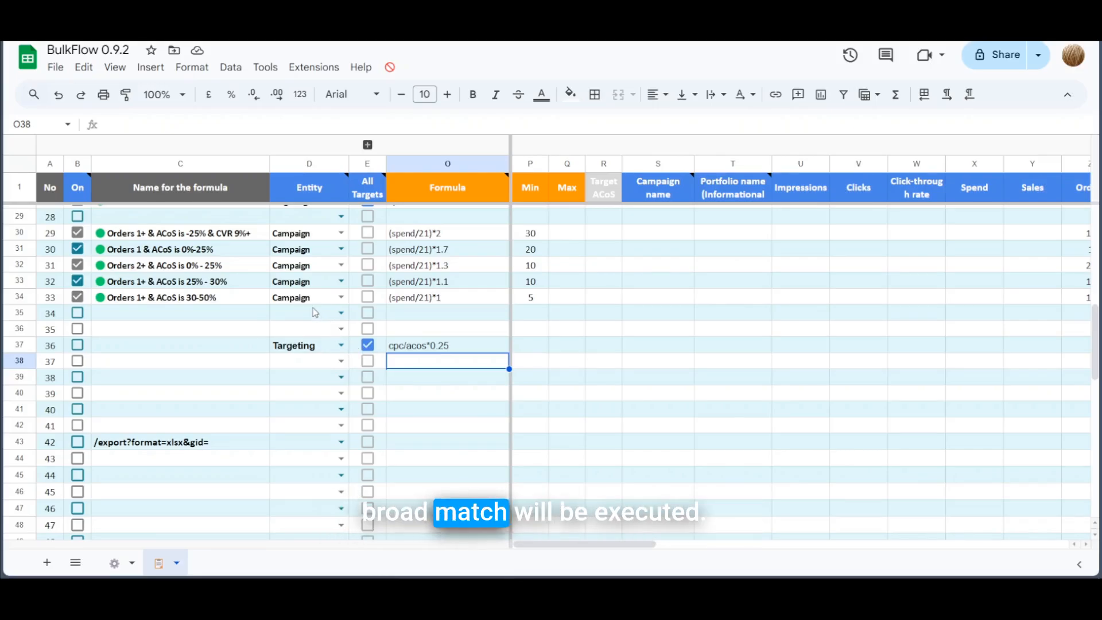
# Step: Expand the match-type columns F–N and tick Exact, Phrase and Broad for row 37
pyautogui.click(367, 144)
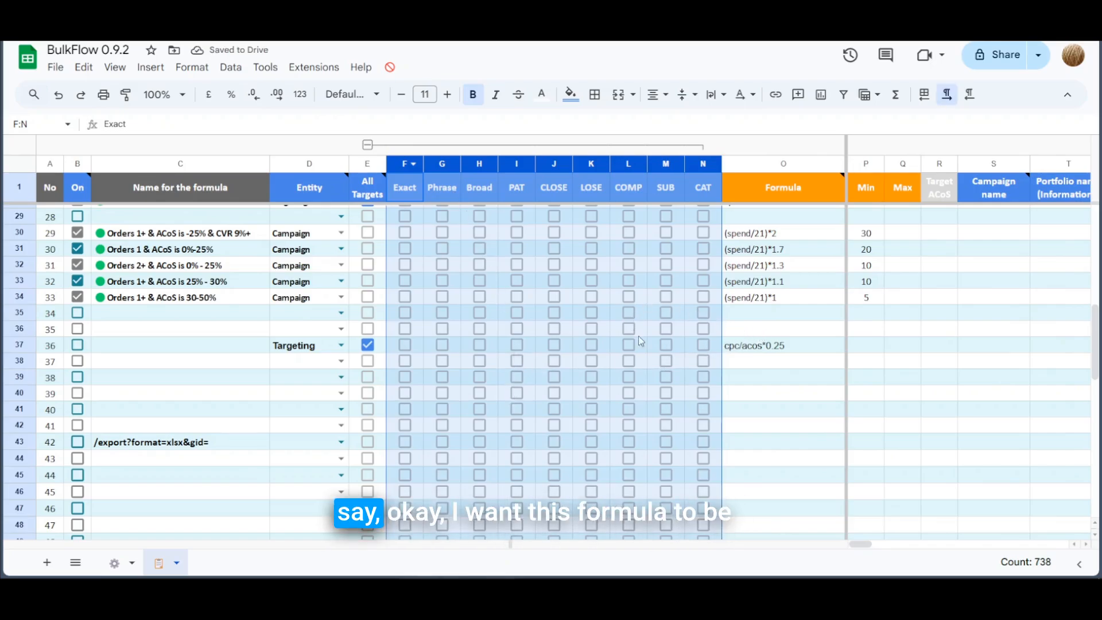
pyautogui.click(772, 352)
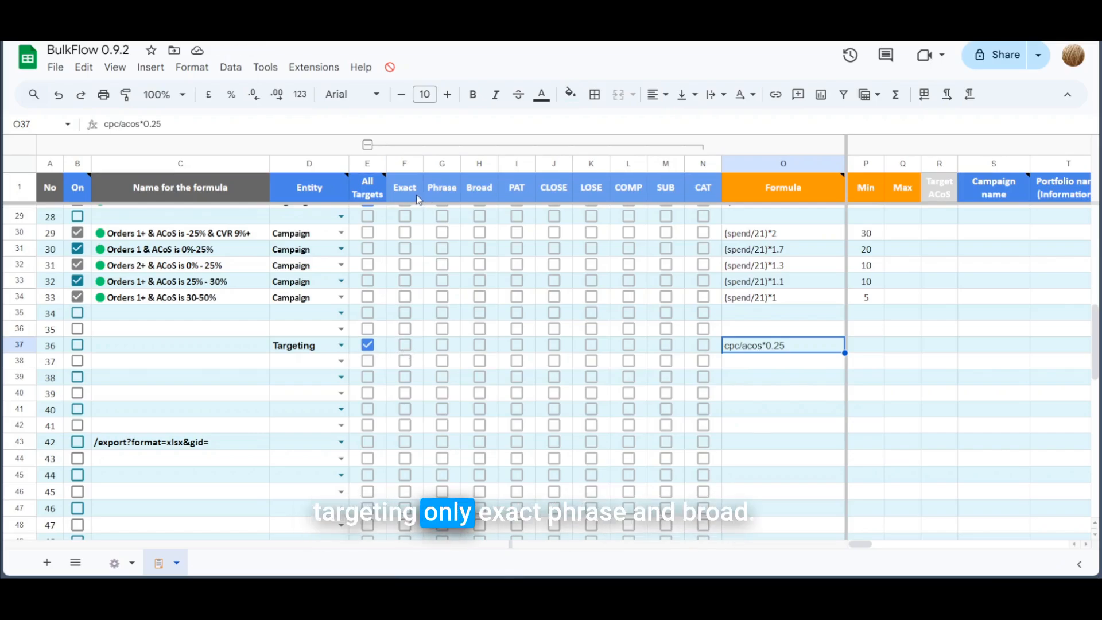
pyautogui.click(405, 346)
pyautogui.click(443, 345)
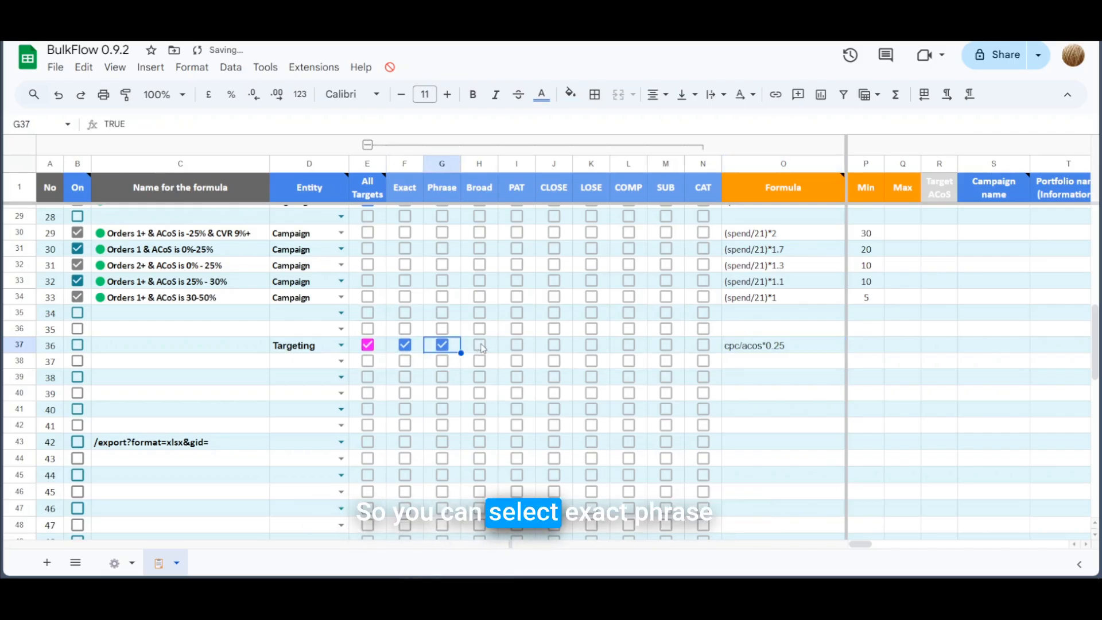
pyautogui.click(481, 346)
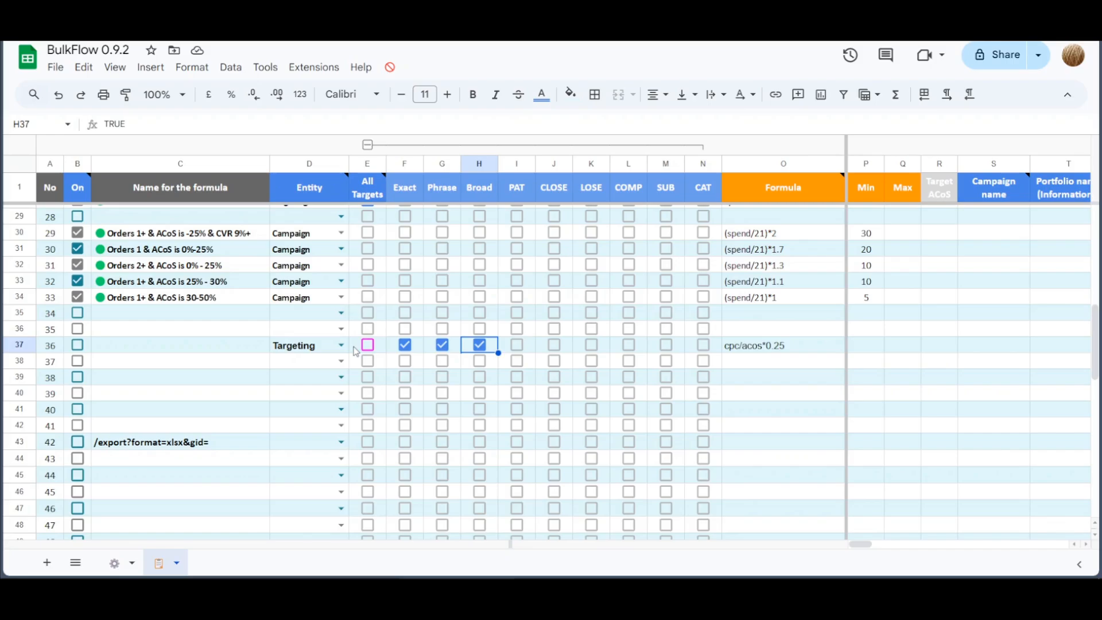
pyautogui.moveTo(381, 180)
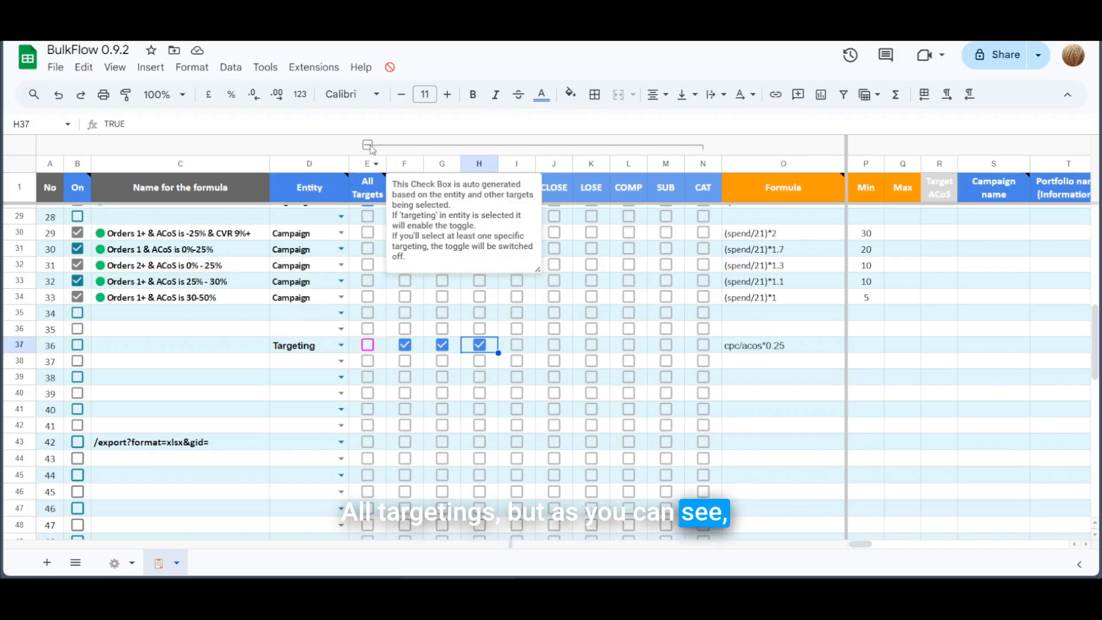
pyautogui.click(367, 145)
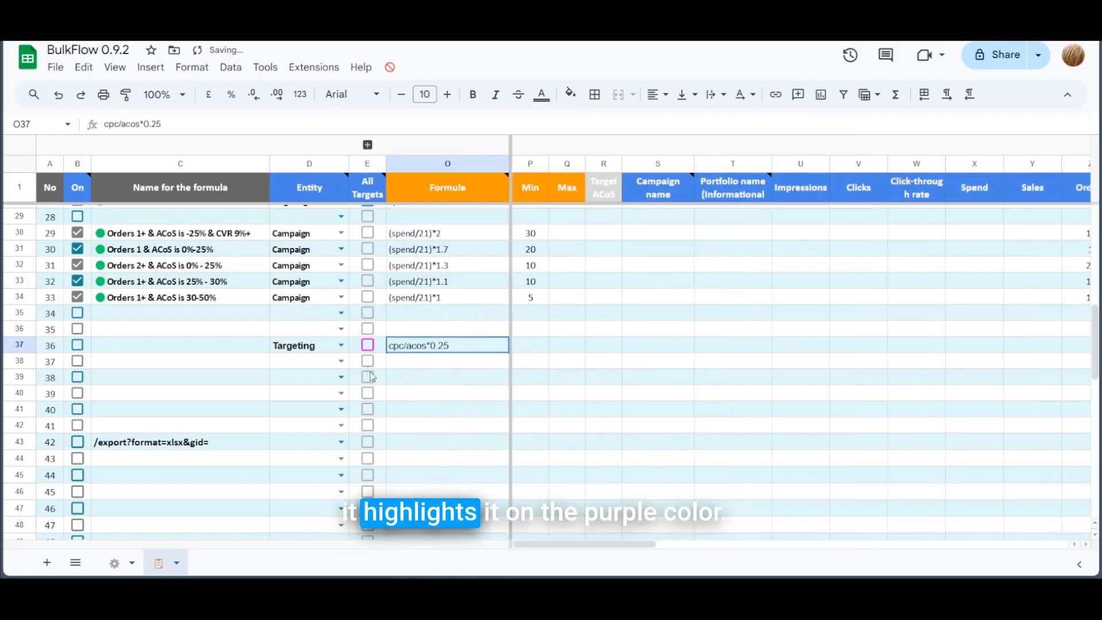
pyautogui.scroll(10, 402, 355)
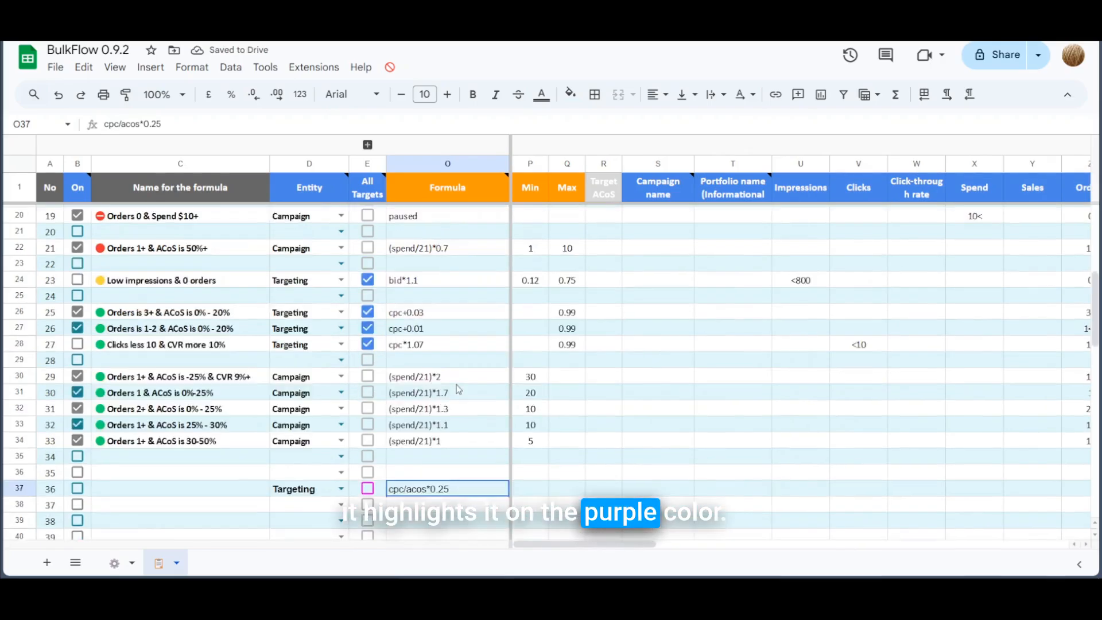
pyautogui.scroll(-9, 456, 389)
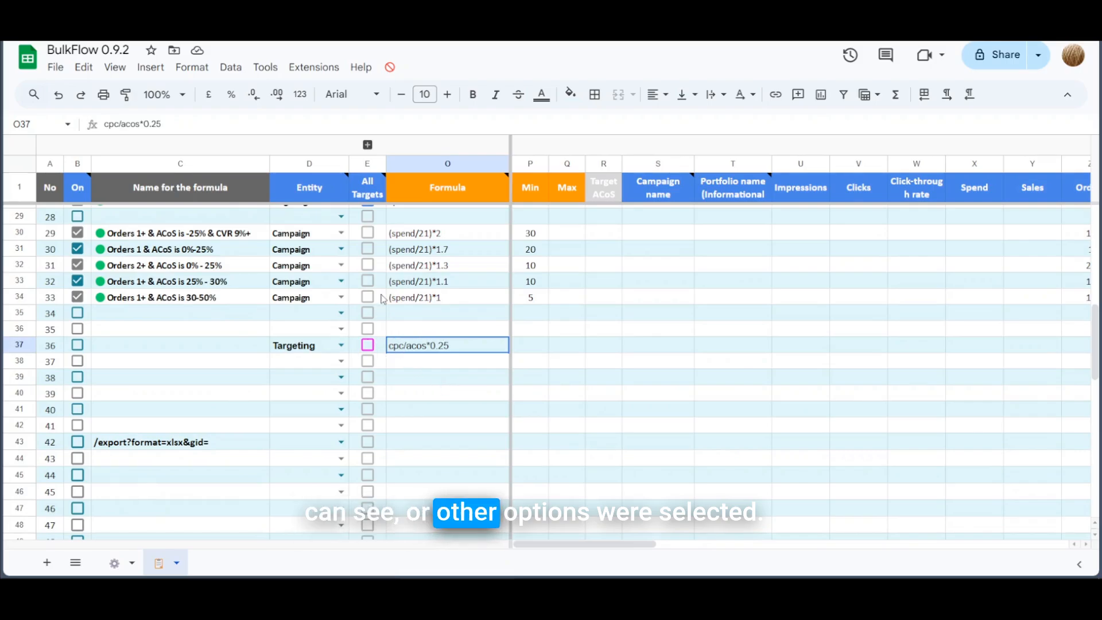
pyautogui.click(368, 145)
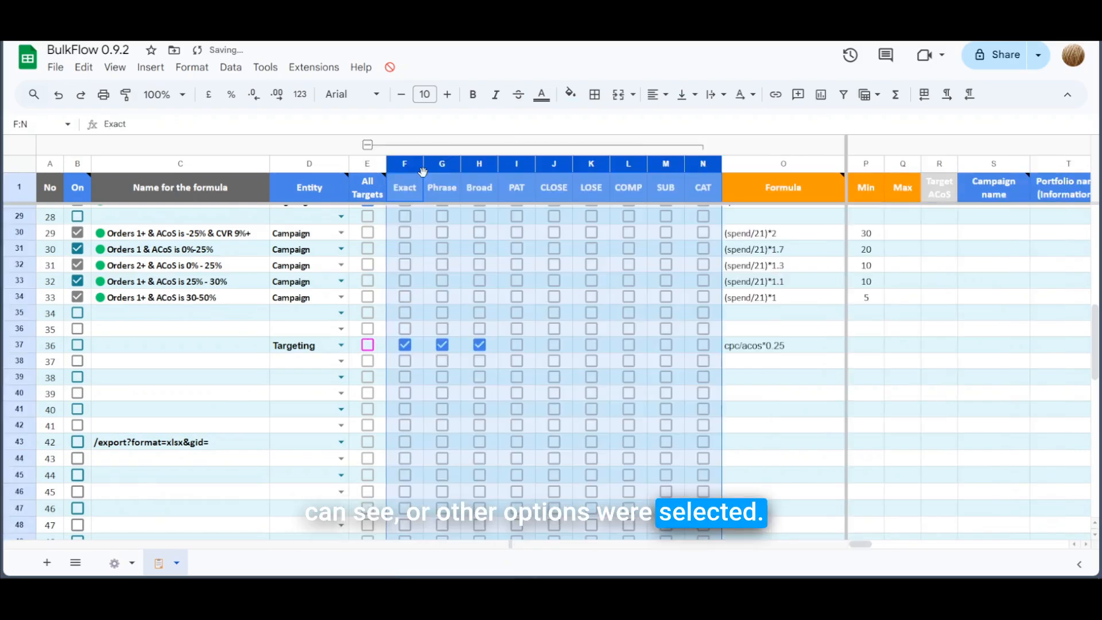
# Step: Refold and unfold the match-type columns, toggling a stray COMP tick in row 38 back off
pyautogui.click(368, 145)
pyautogui.click(368, 145)
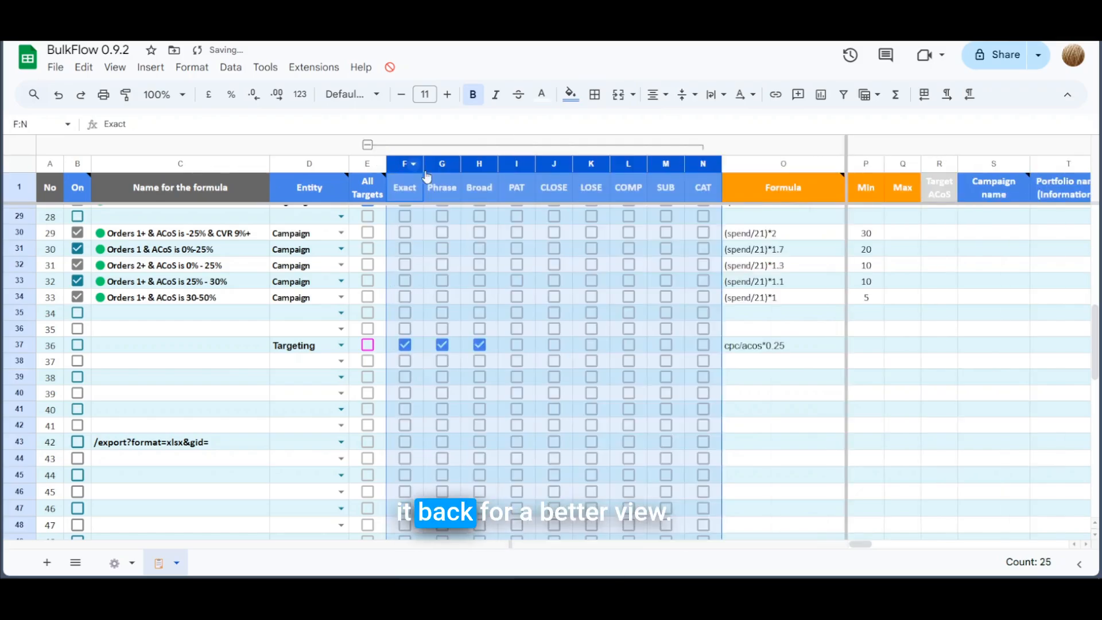
pyautogui.click(629, 361)
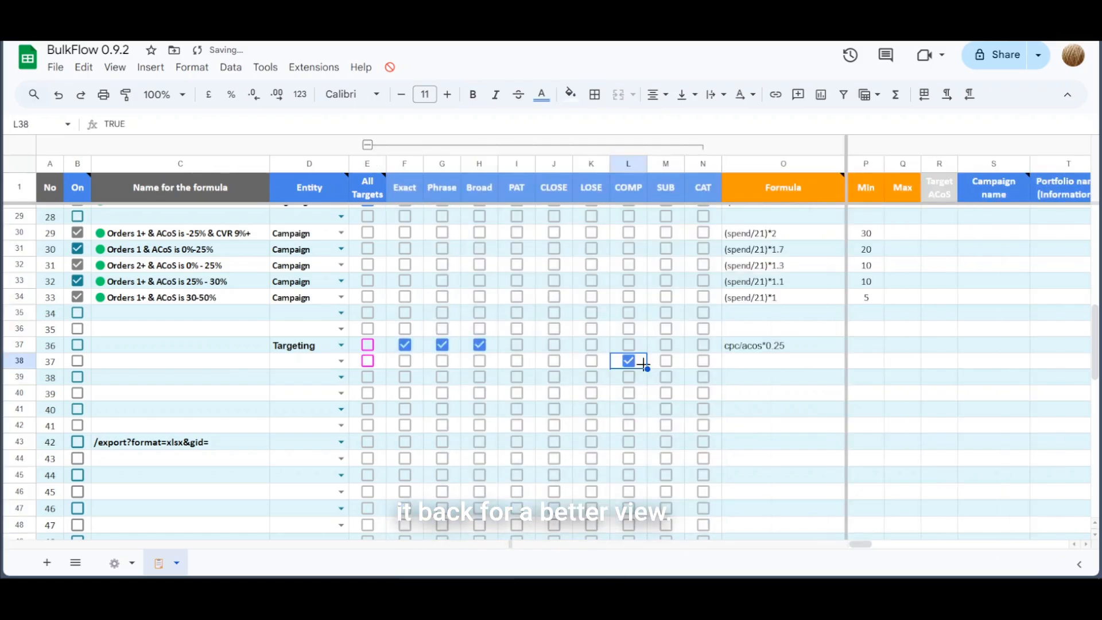
pyautogui.click(629, 362)
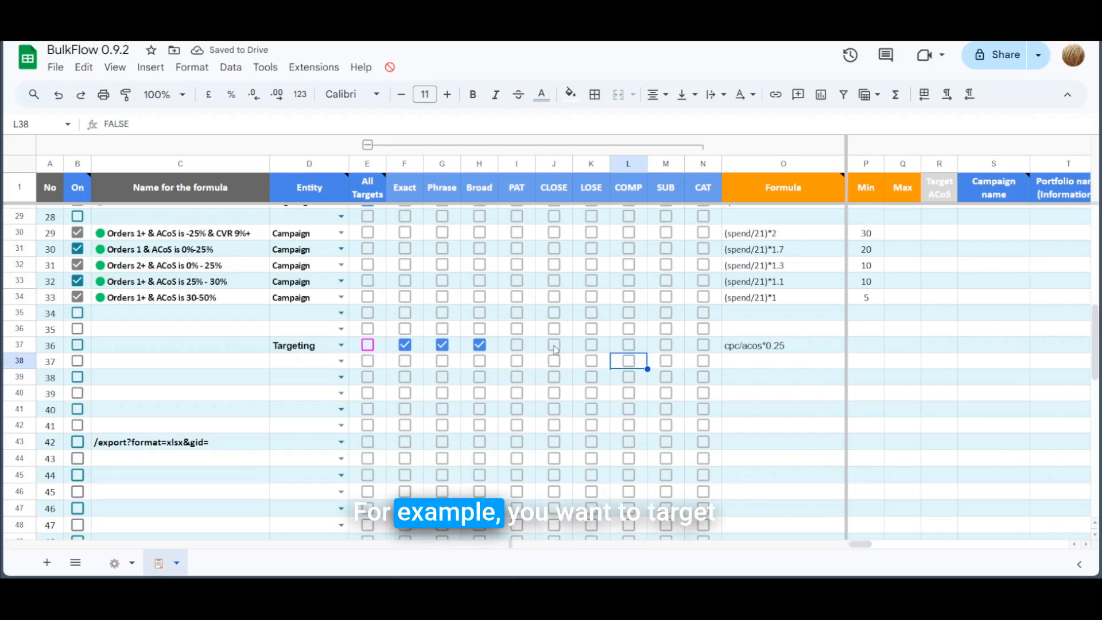
# Step: Make row 37 target LOSE, unticking Exact, Phrase and the briefly added CLOSE
pyautogui.click(554, 346)
pyautogui.click(591, 345)
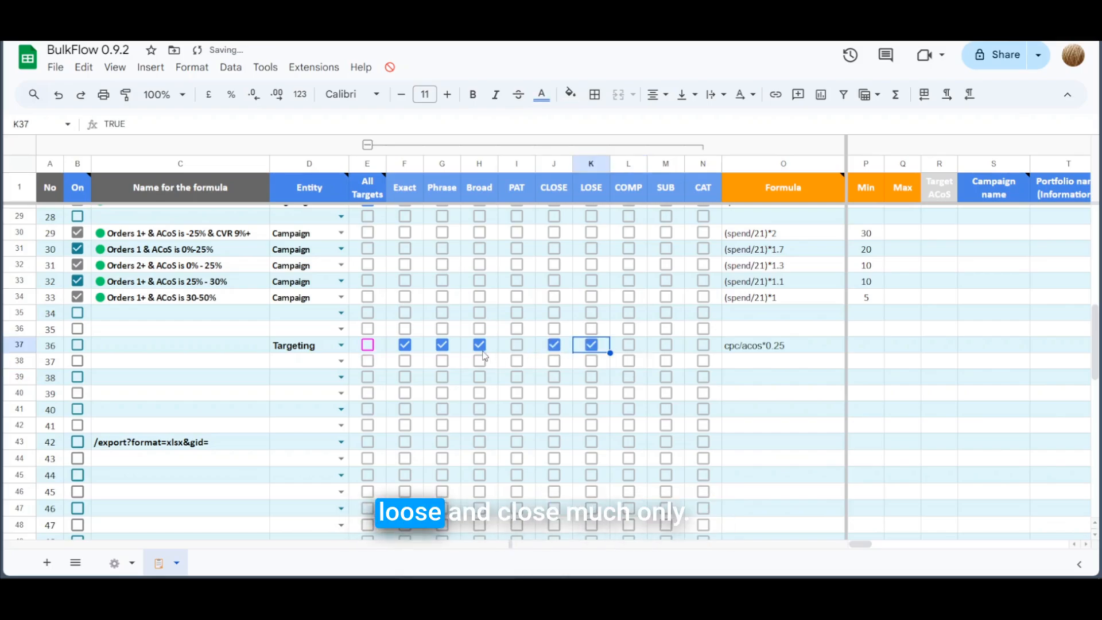
pyautogui.click(442, 344)
pyautogui.click(404, 345)
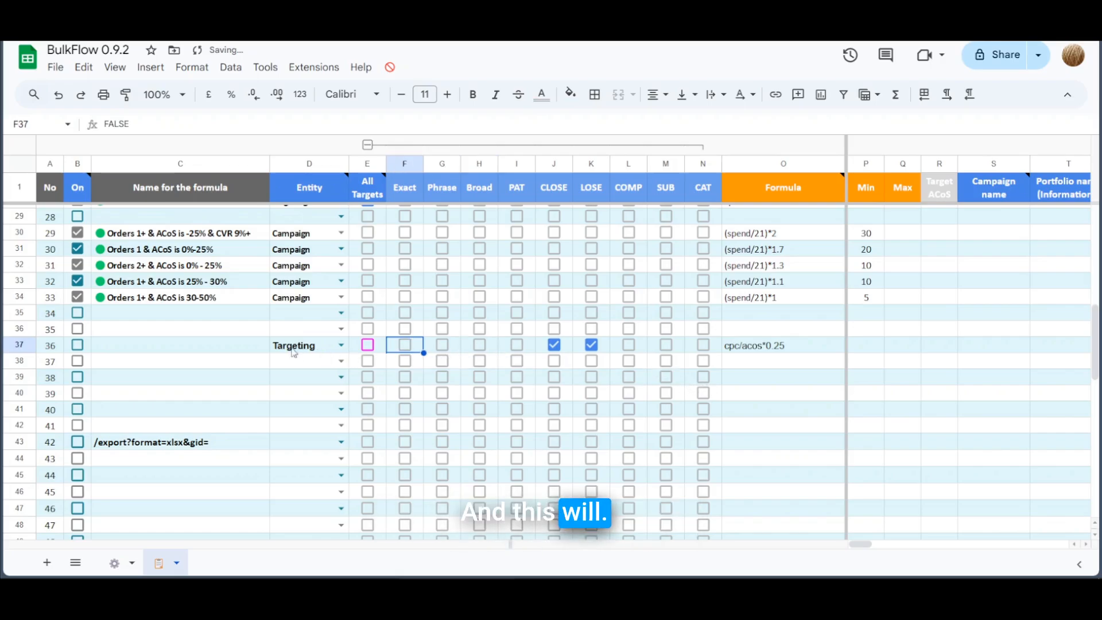
pyautogui.click(790, 346)
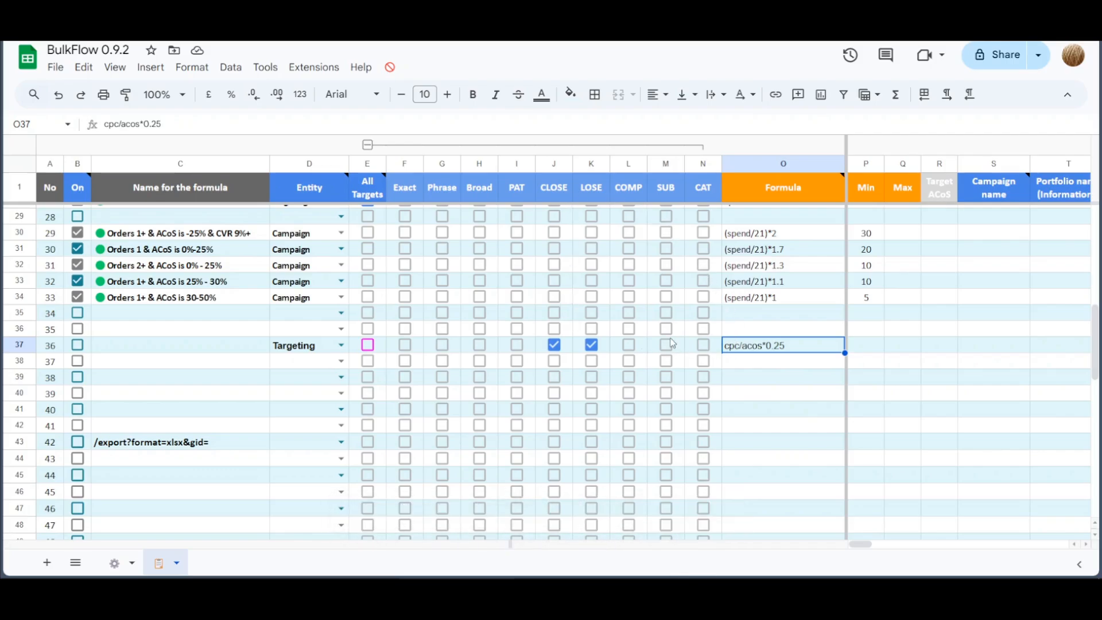
pyautogui.click(554, 344)
pyautogui.scroll(9, 565, 353)
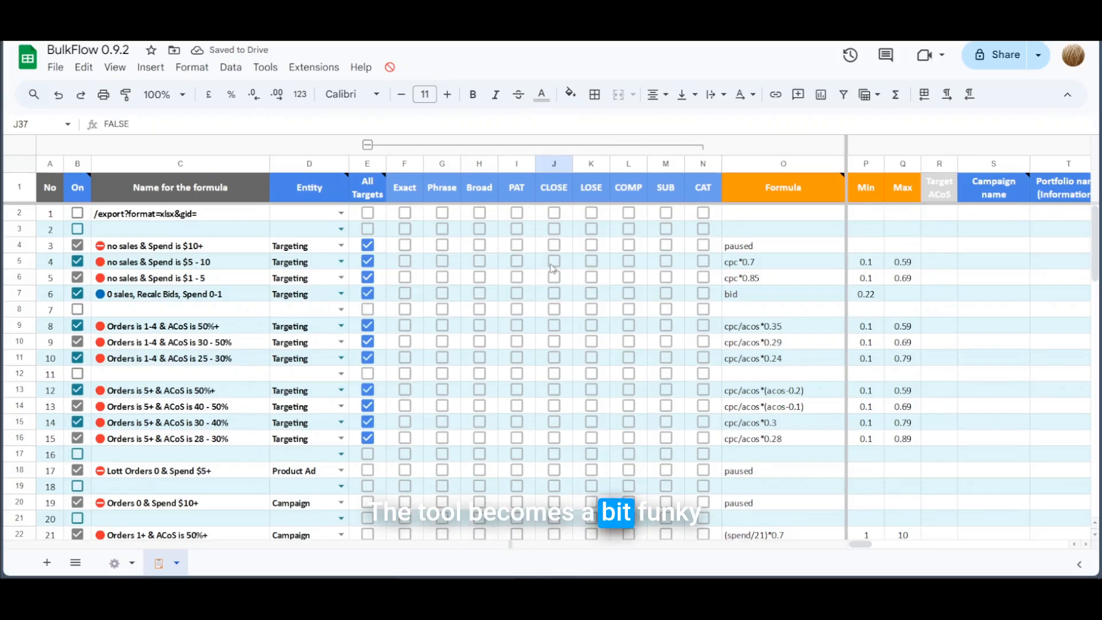
# Step: Tick Phrase, Broad and PAT for the row 4 rule, with test ticks landing in rows 5–6
pyautogui.click(517, 245)
pyautogui.click(554, 261)
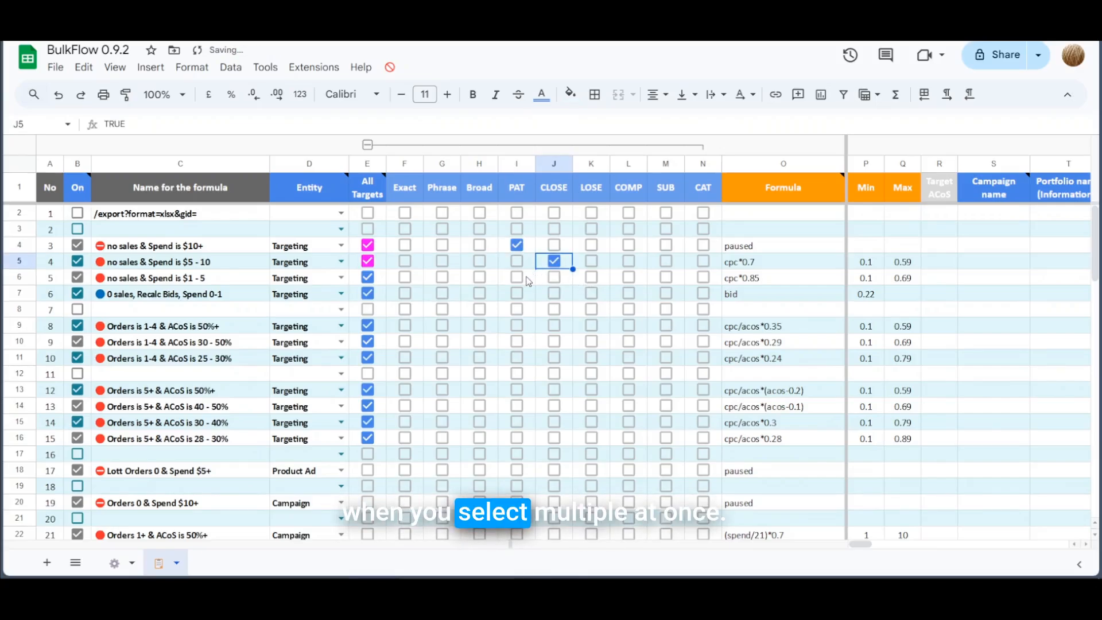
pyautogui.click(516, 277)
pyautogui.click(479, 245)
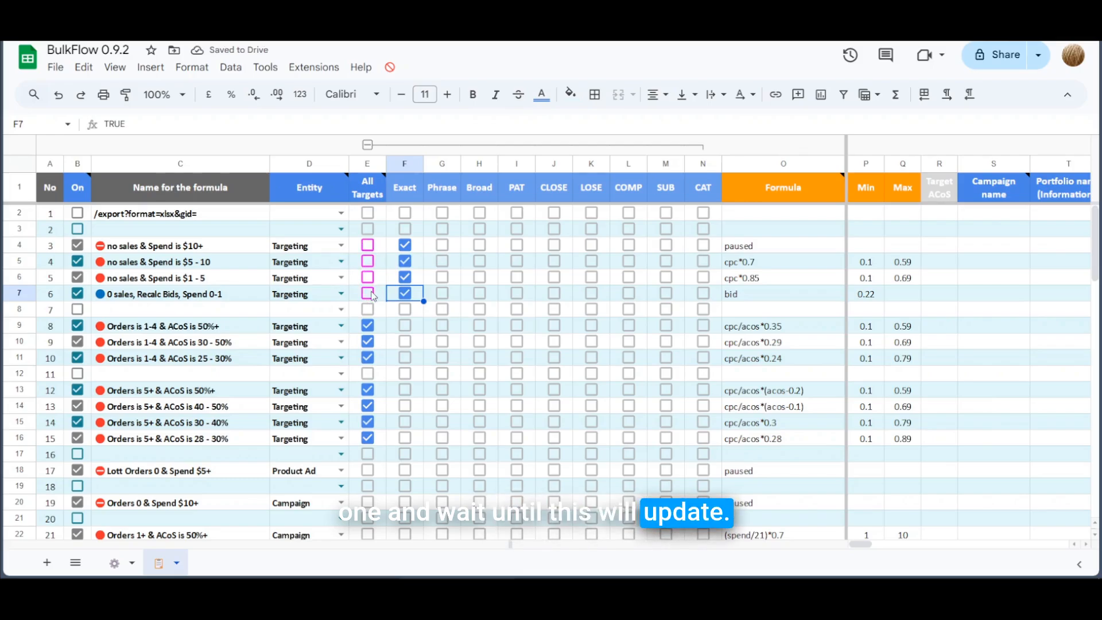
pyautogui.click(442, 244)
pyautogui.click(479, 244)
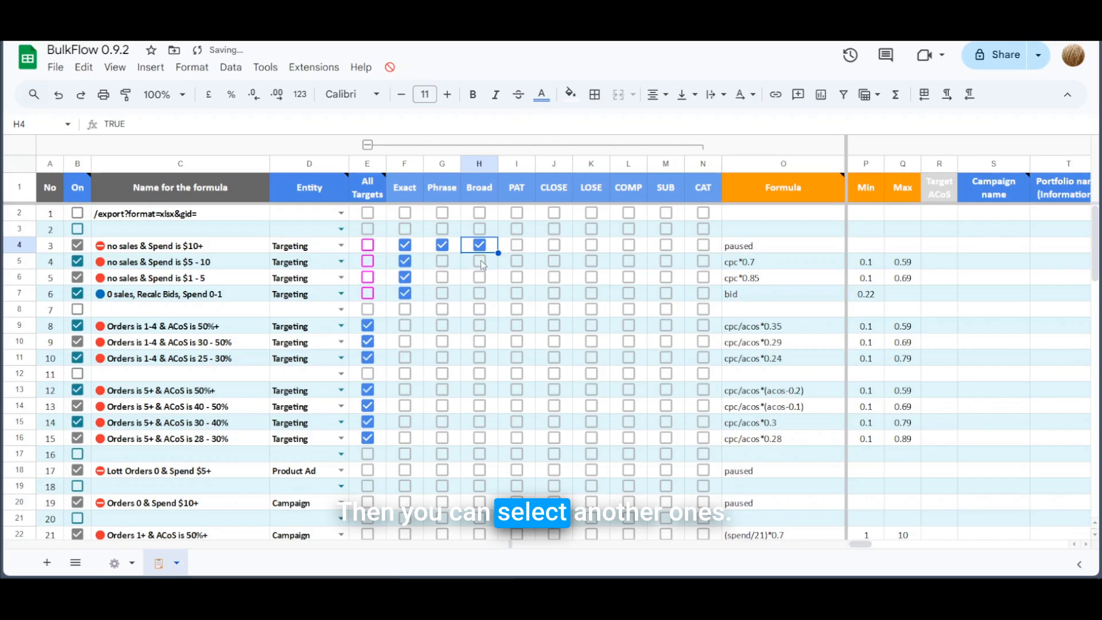
pyautogui.click(479, 261)
pyautogui.click(442, 261)
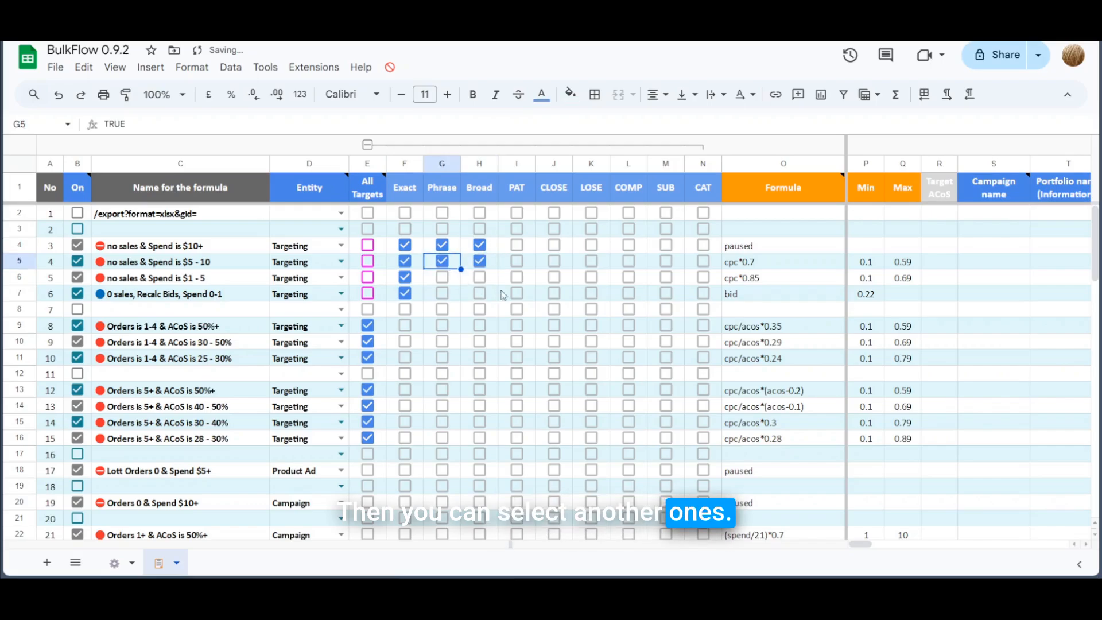
# Step: Clear the stray Exact, Phrase and Broad ticks in rows 5–7 and re-add PAT to row 4
pyautogui.click(405, 294)
pyautogui.click(404, 278)
pyautogui.click(404, 261)
pyautogui.click(442, 261)
pyautogui.click(479, 261)
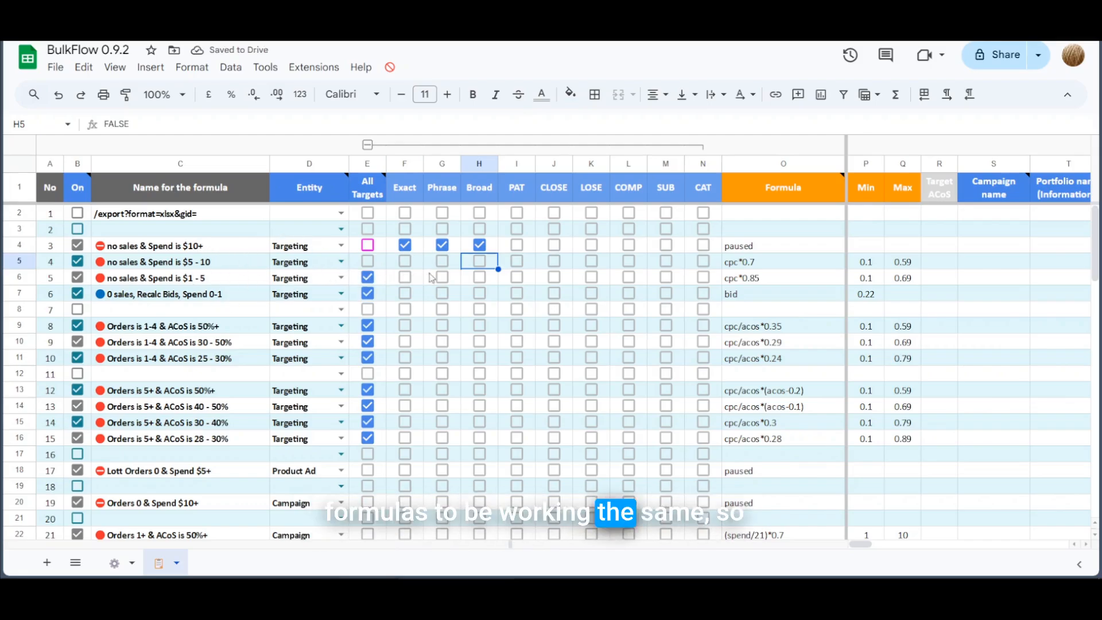
pyautogui.click(516, 253)
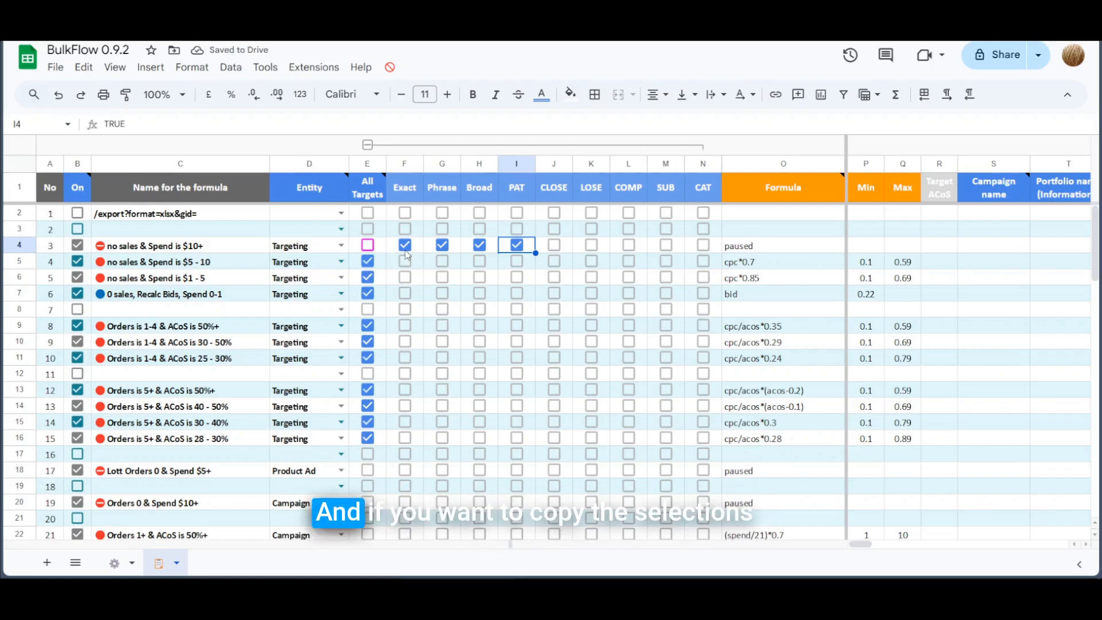
# Step: Fill row 4's Exact, Phrase, Broad and PAT ticks (F4:I4) down through row 7
pyautogui.moveTo(420, 256); pyautogui.dragTo(536, 299)
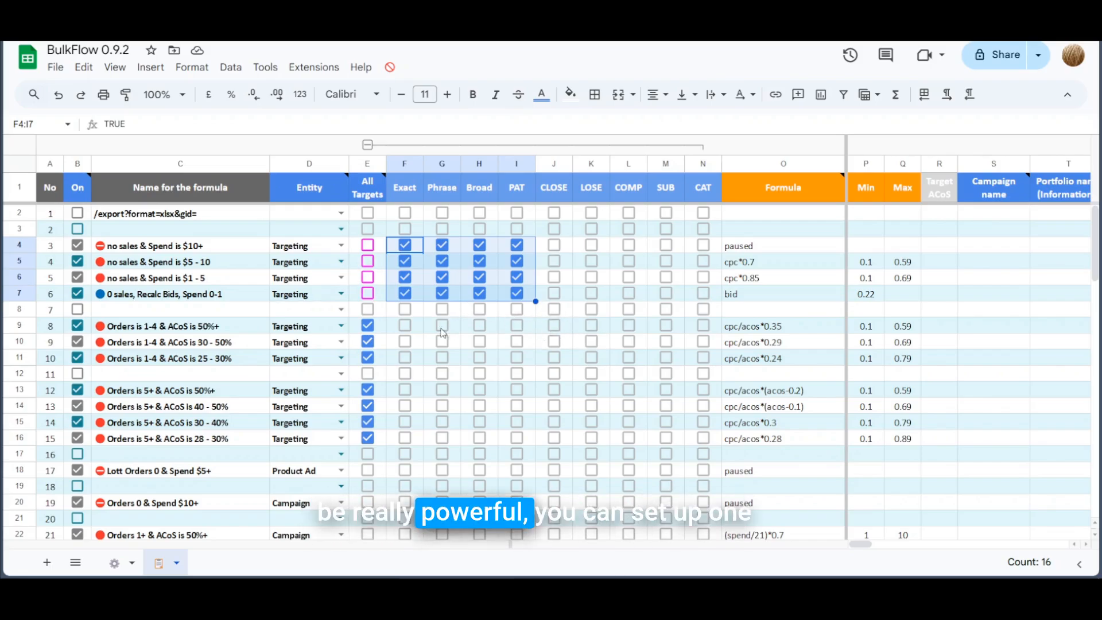
# Step: Tick CLOSE, LOSE, COMP and SUB in row 9 and copy J9:M9 down to row 11
pyautogui.click(553, 324)
pyautogui.click(591, 325)
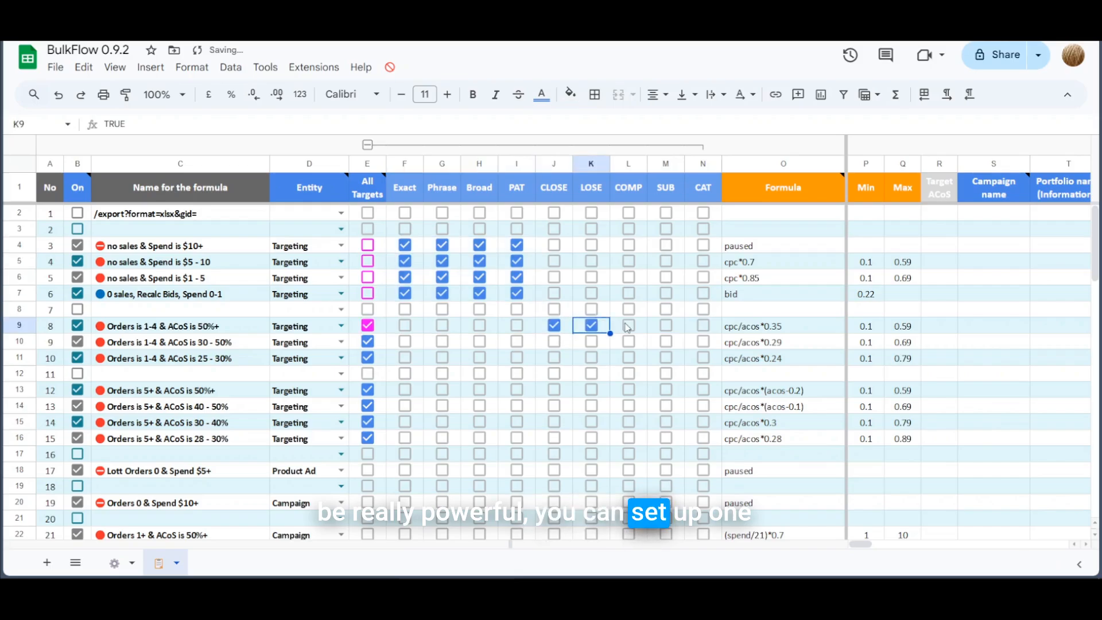
pyautogui.click(628, 325)
pyautogui.click(665, 326)
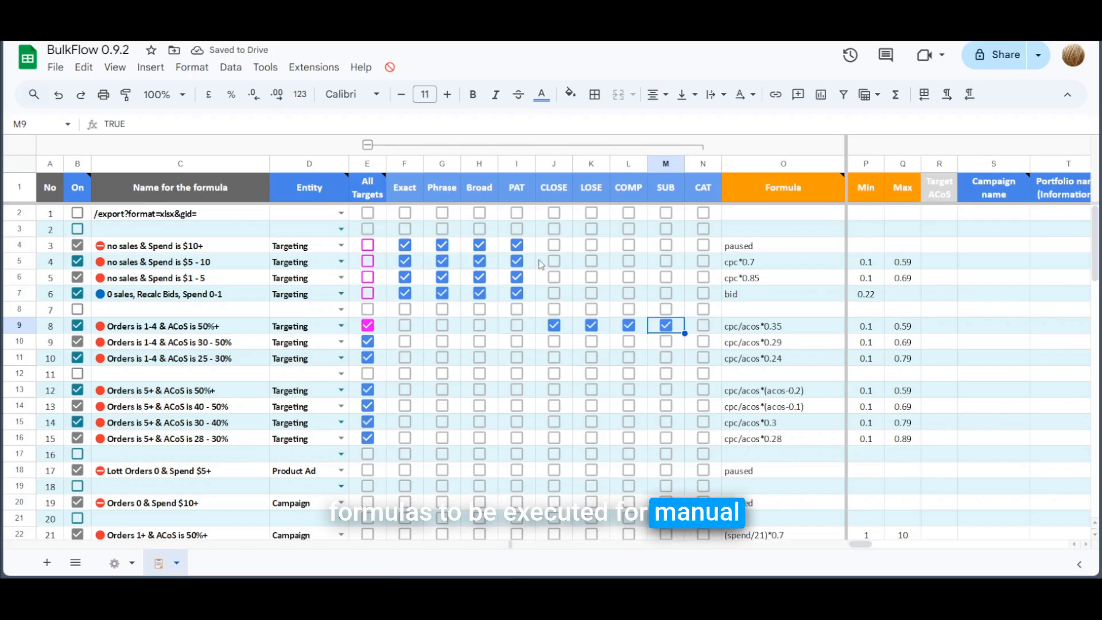
pyautogui.moveTo(571, 332); pyautogui.dragTo(684, 364)
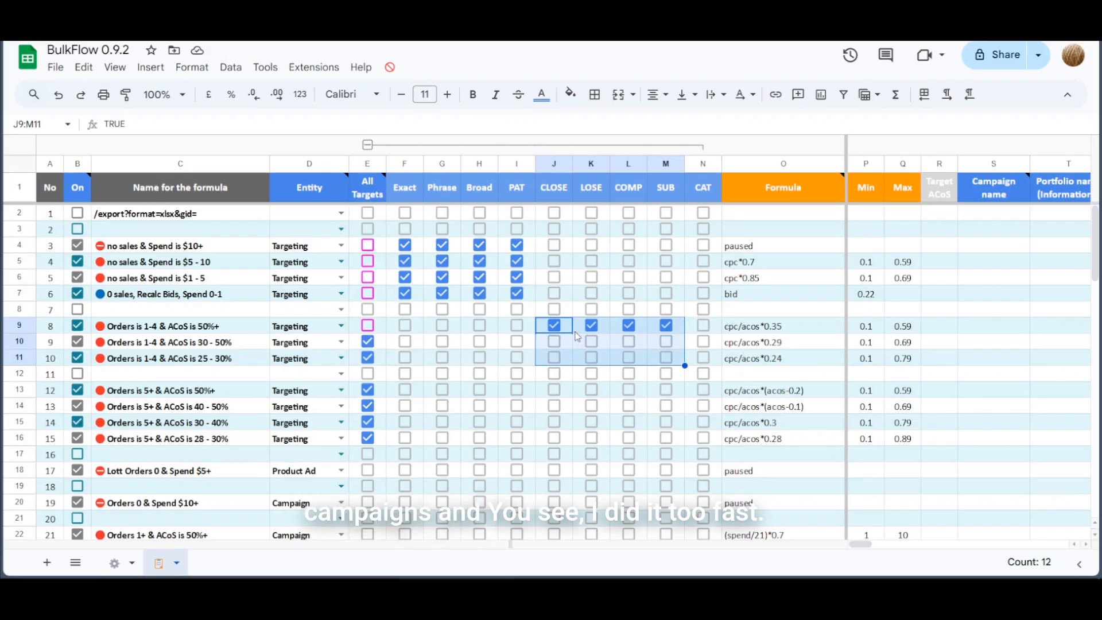
pyautogui.press('Right')
pyautogui.moveTo(565, 334); pyautogui.dragTo(686, 360)
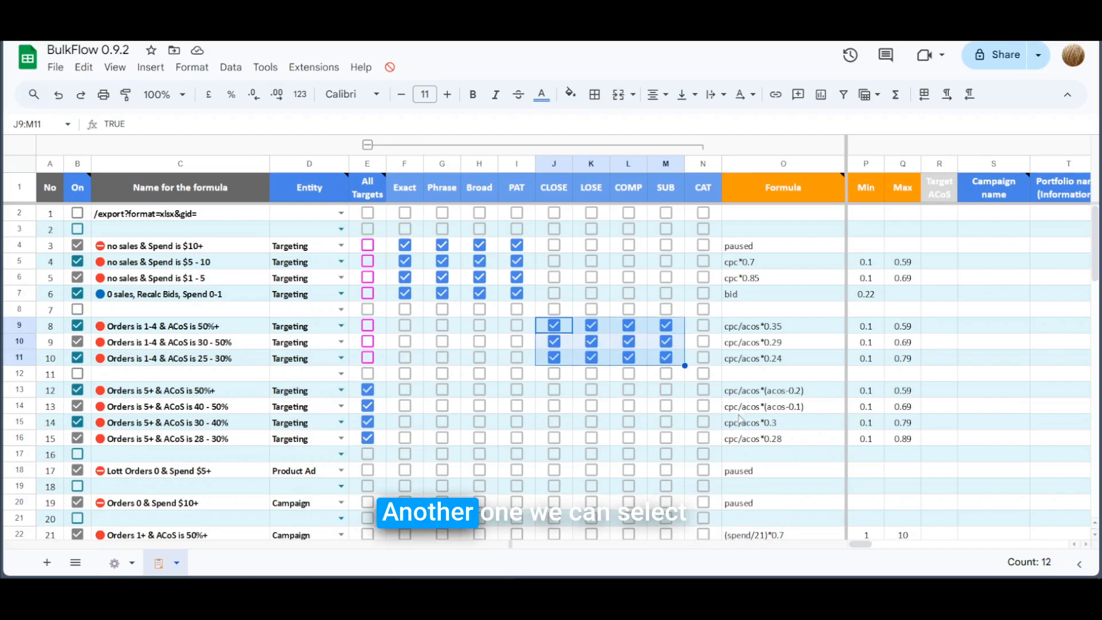
# Step: Tick the CAT checkbox in N13 and fill it down through N16 for rules 12–15
pyautogui.click(704, 390)
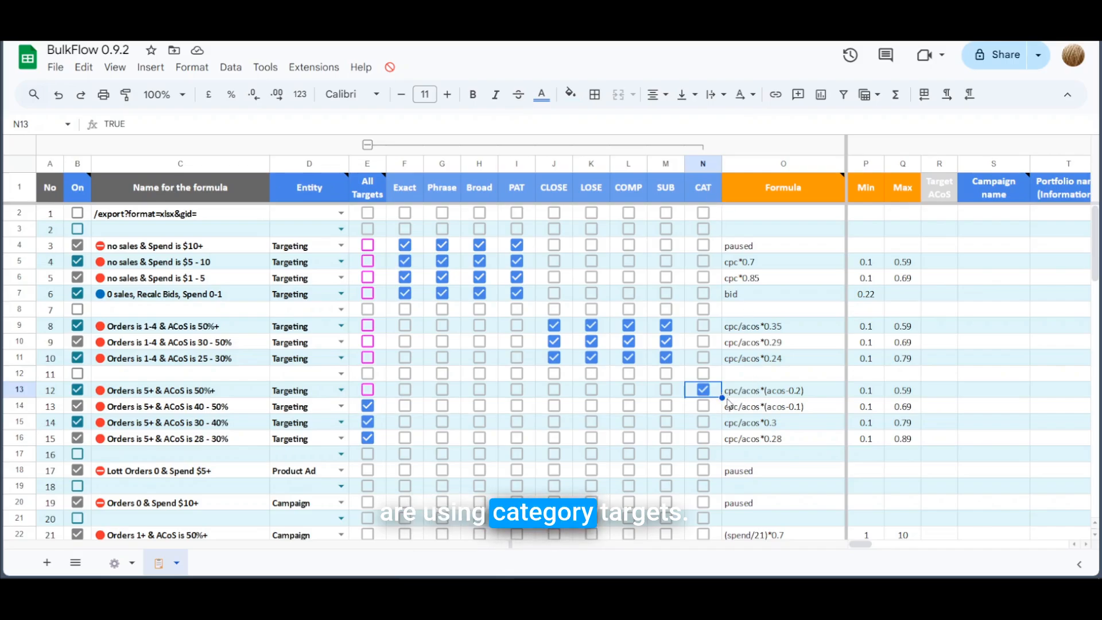
pyautogui.moveTo(722, 397); pyautogui.dragTo(720, 441)
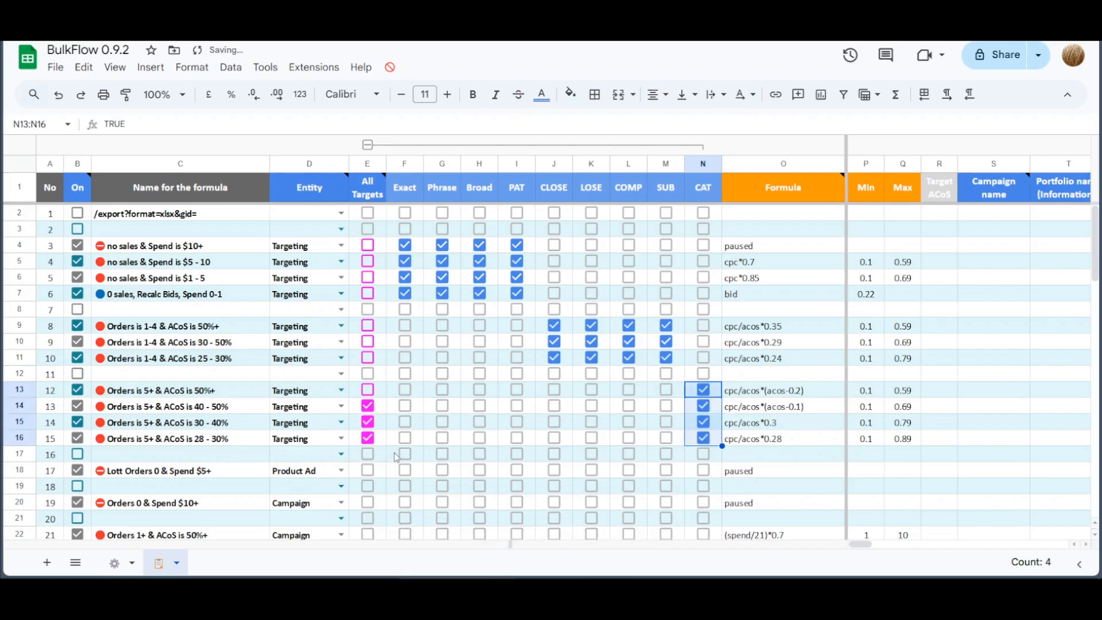